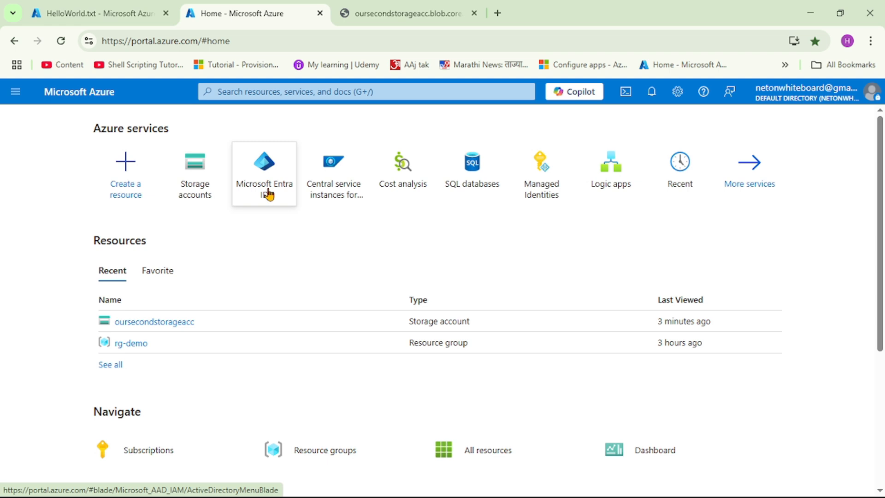
- Register a new single-tenant application named apptoaccessblobstorage in Microsoft Entra ID
click(270, 192)
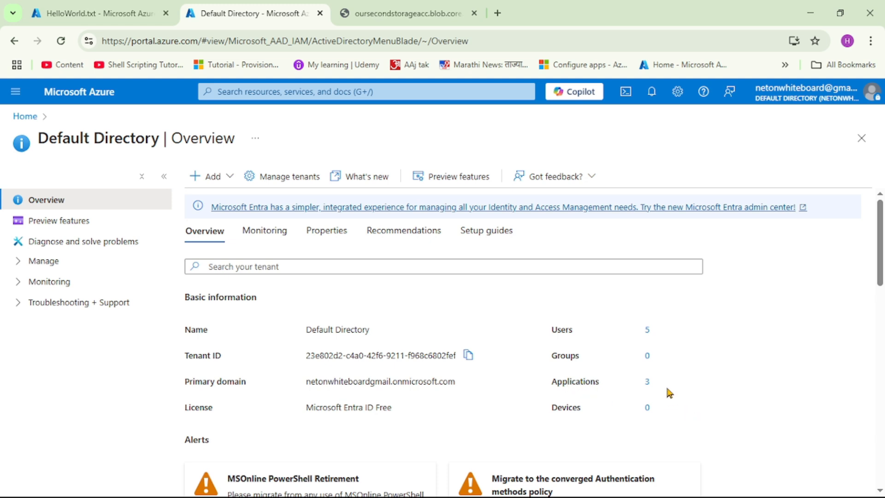
click(647, 383)
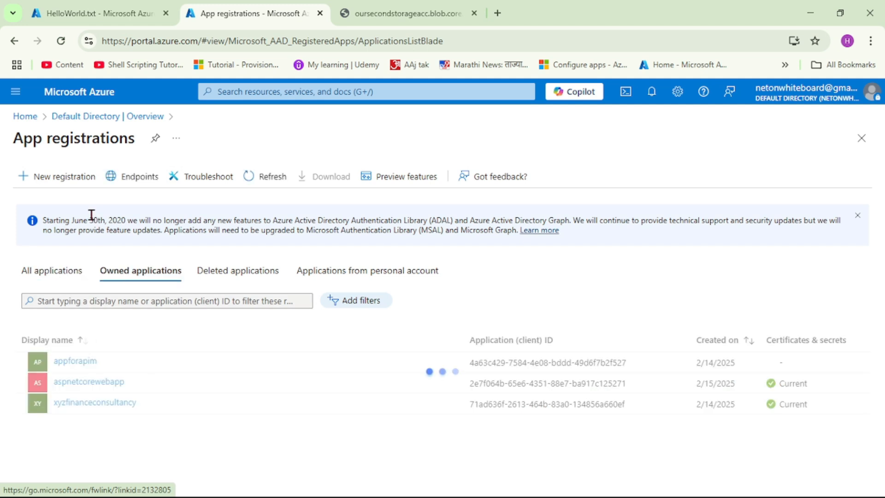
click(63, 177)
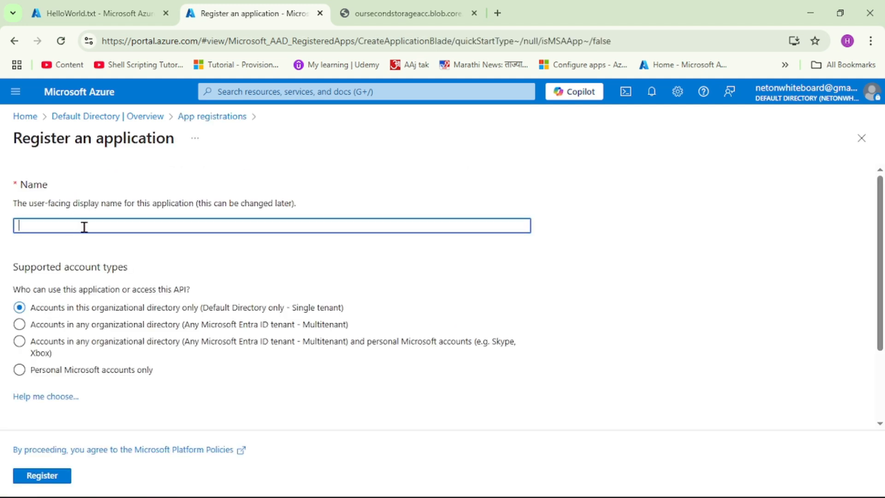
click(84, 227)
text(apptoaccessblobstorage)
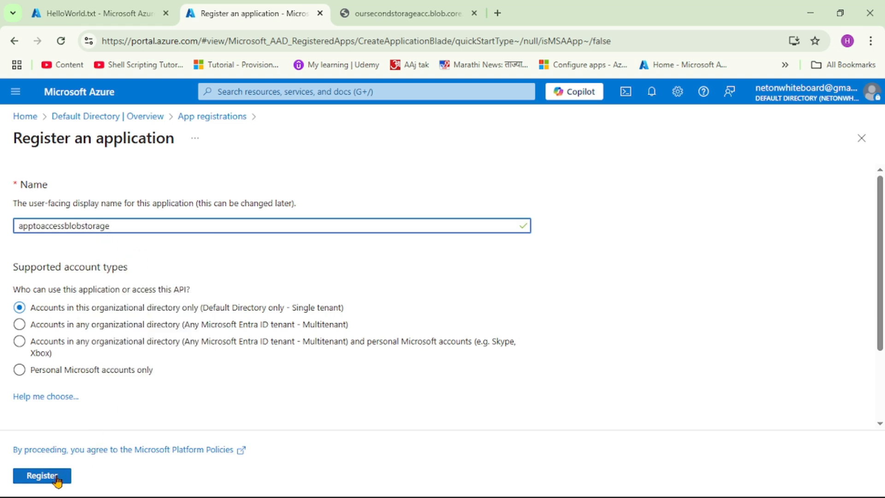
click(41, 476)
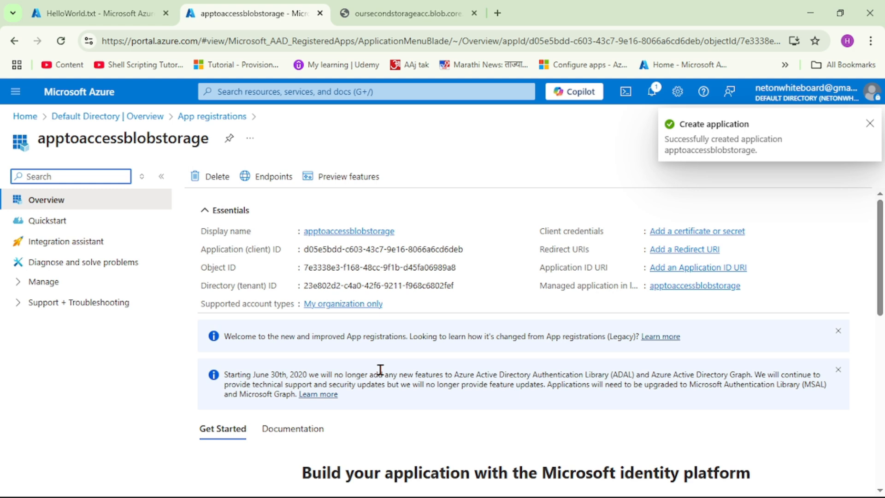
- Add a client secret to the apptoaccessblobstorage registration with the description "secret" and the recommended 180-day expiry
drag(213, 251, 289, 251)
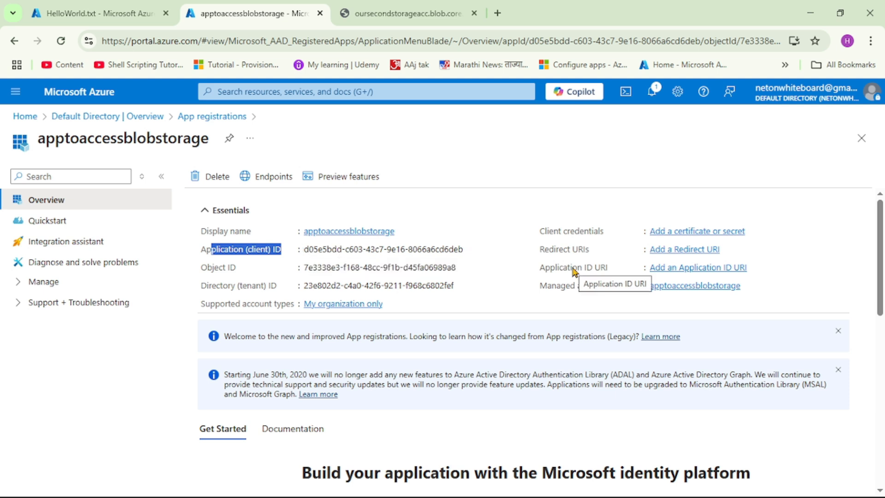
click(704, 234)
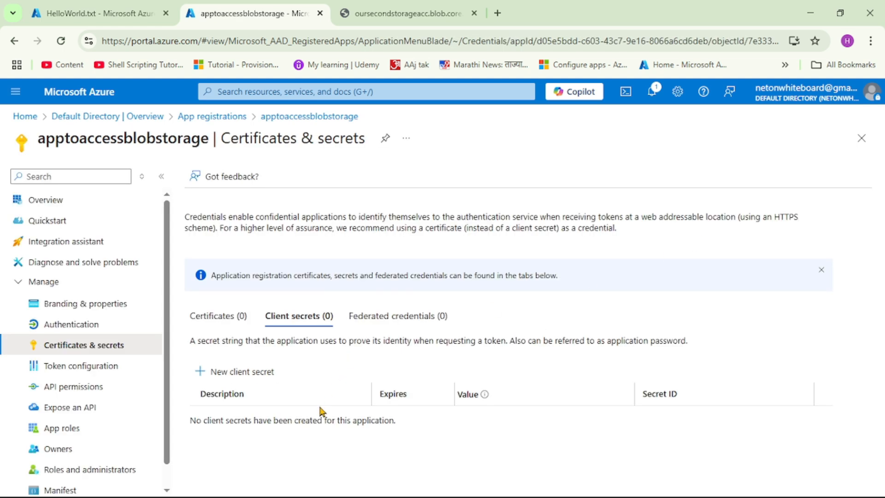
click(246, 376)
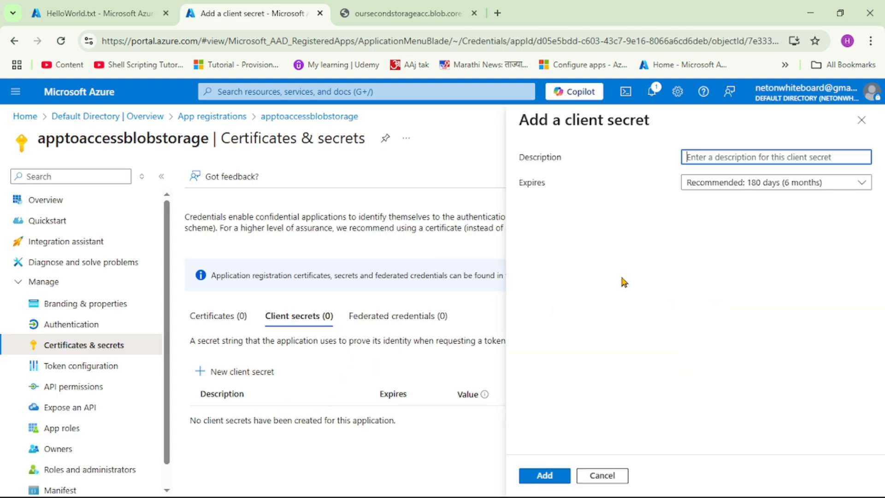
text(secret)
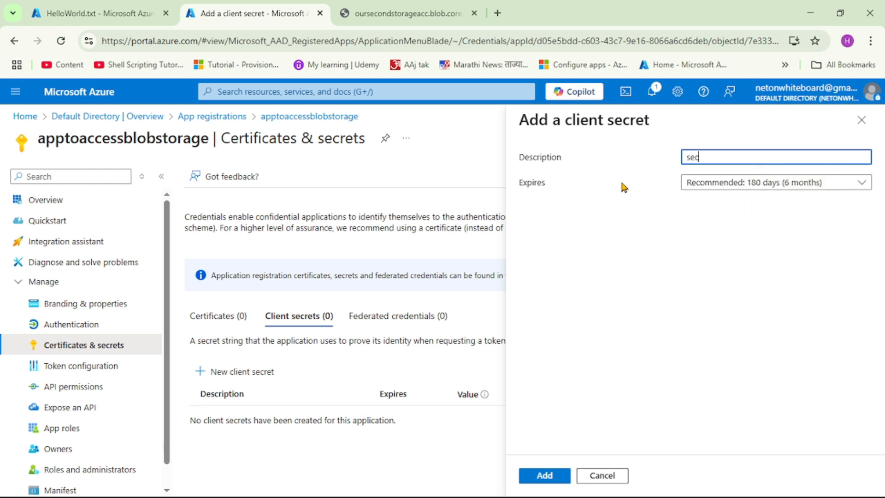
click(550, 480)
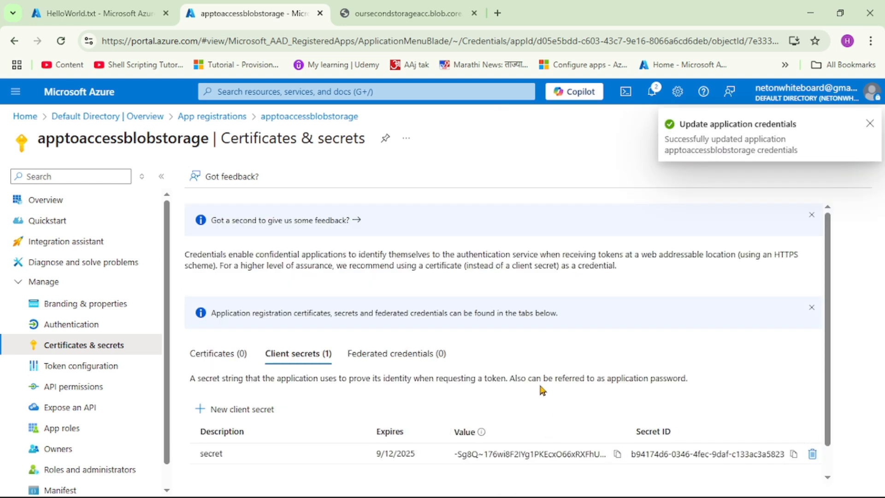
- Copy the new client secret's value and paste it under the Client-secret heading in Notepad
scroll(538, 380, down, 1)
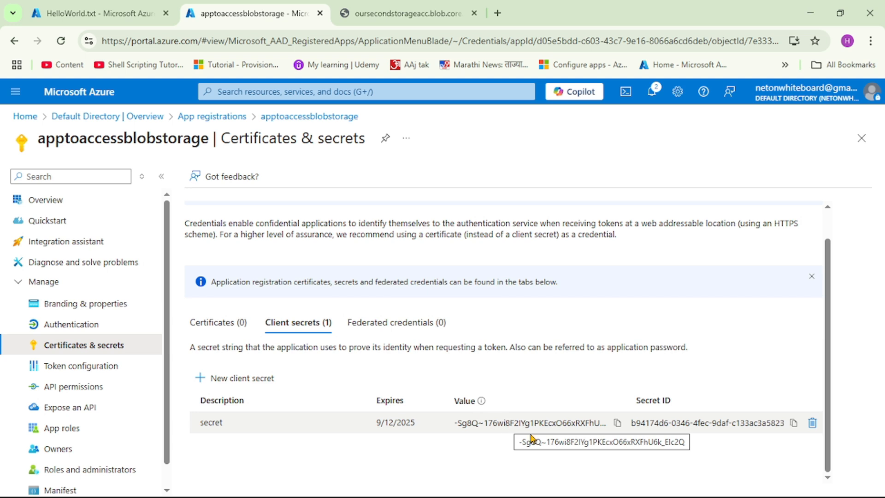
click(617, 427)
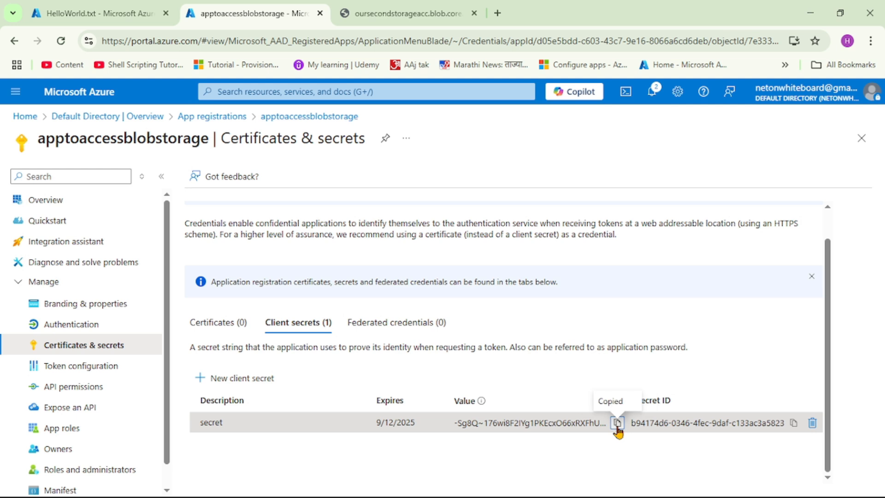
key(alt+Tab)
key(ctrl+v)
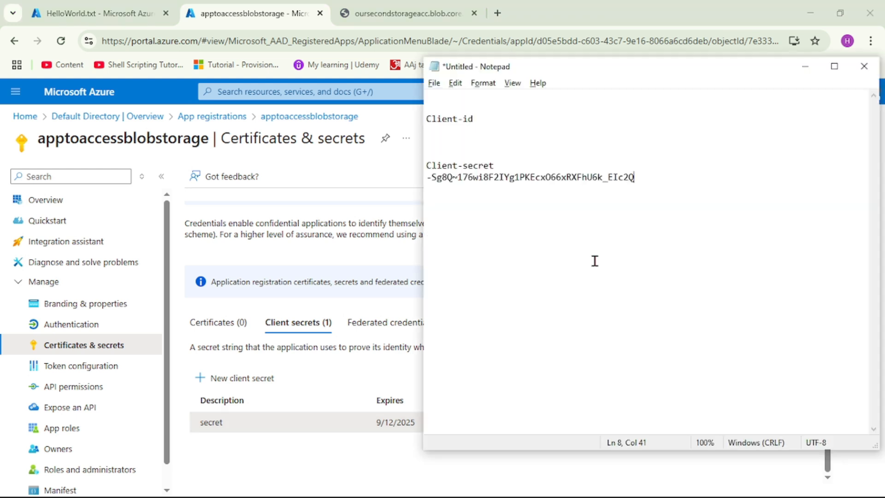
- Copy the application (client) ID from the apptoaccessblobstorage overview and paste it under the Client-id heading in Notepad
click(460, 130)
key(alt+Tab)
click(58, 203)
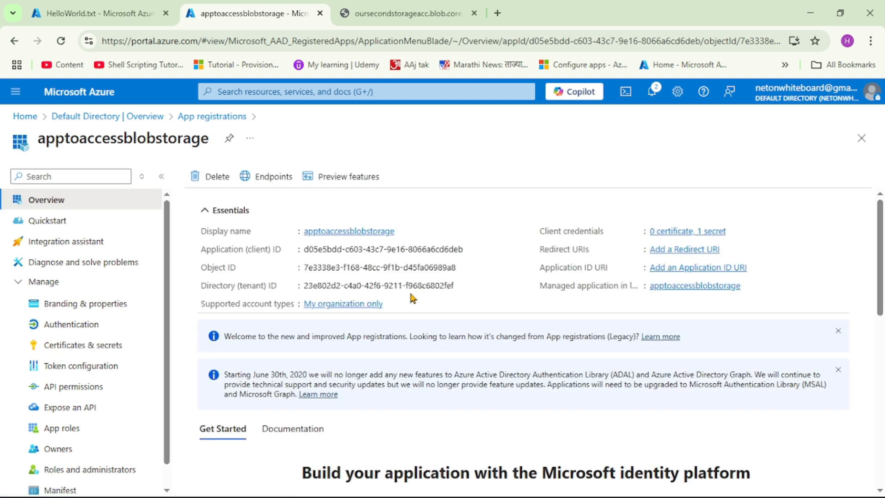
mouse_move(365, 260)
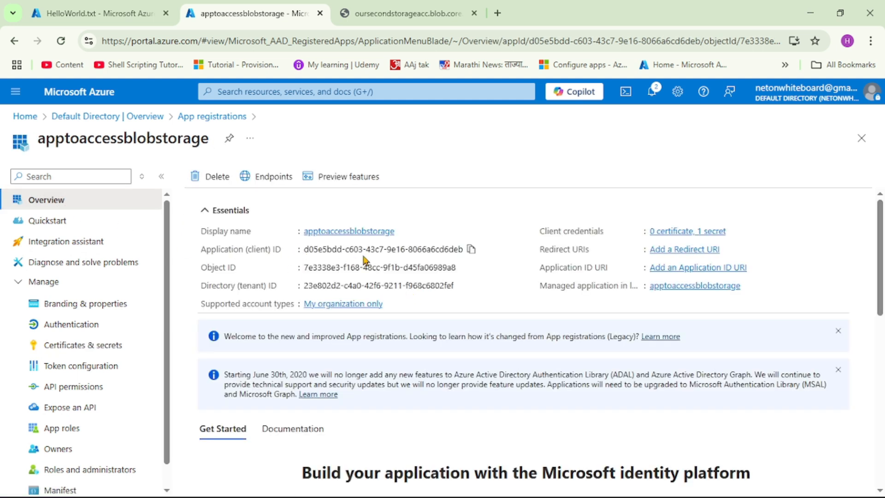
click(471, 249)
key(alt+Tab)
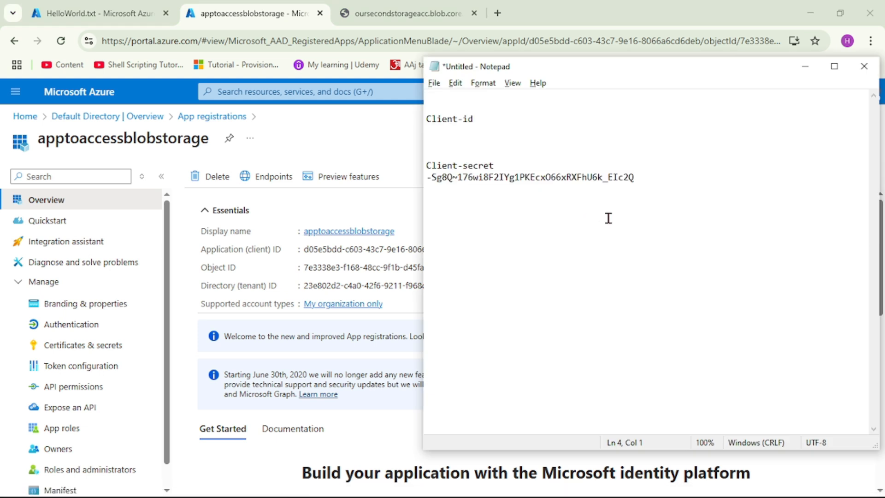
key(ctrl+v)
click(636, 180)
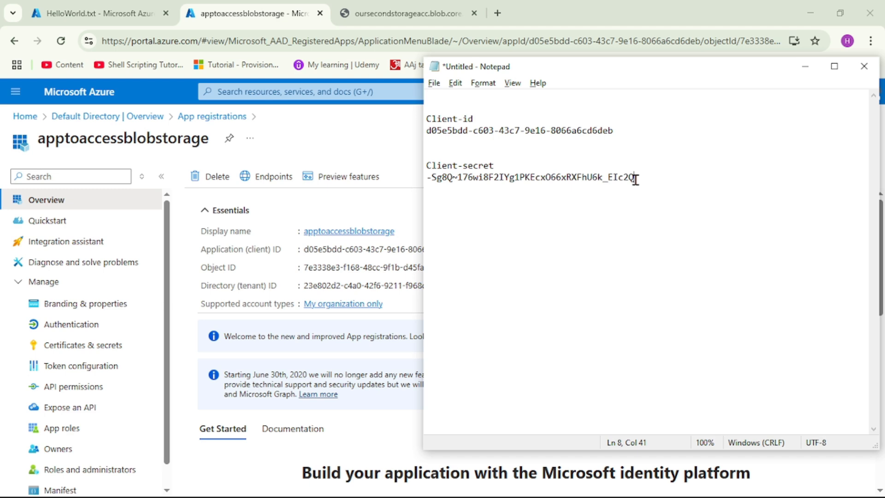
- Close the HelloWorld.txt blob details and start a new role assignment in the access control of storage account oursecondstorageacc
click(103, 19)
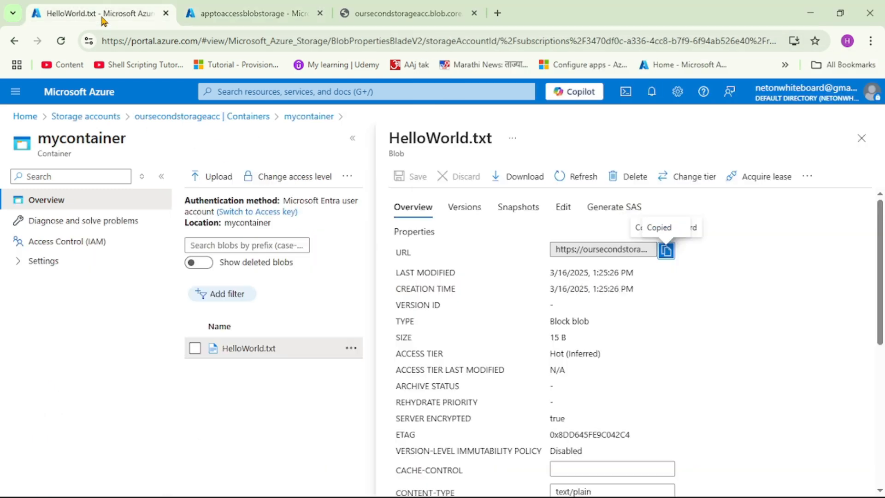
click(862, 138)
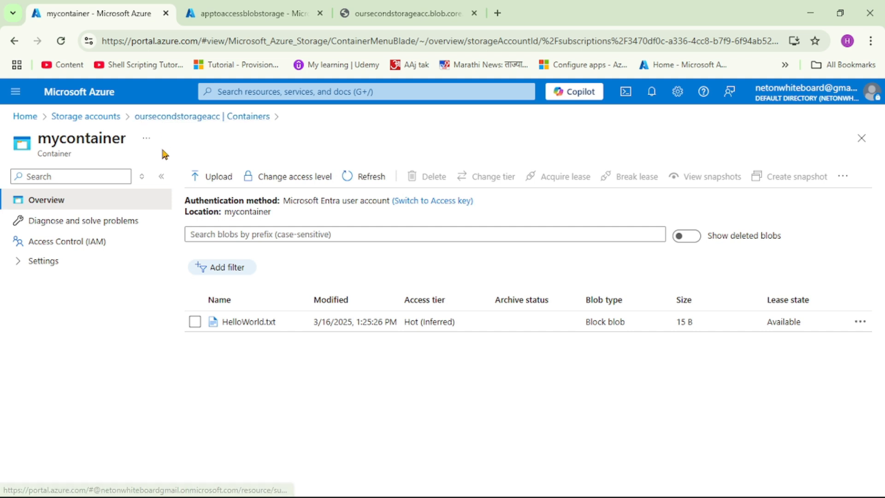
click(166, 117)
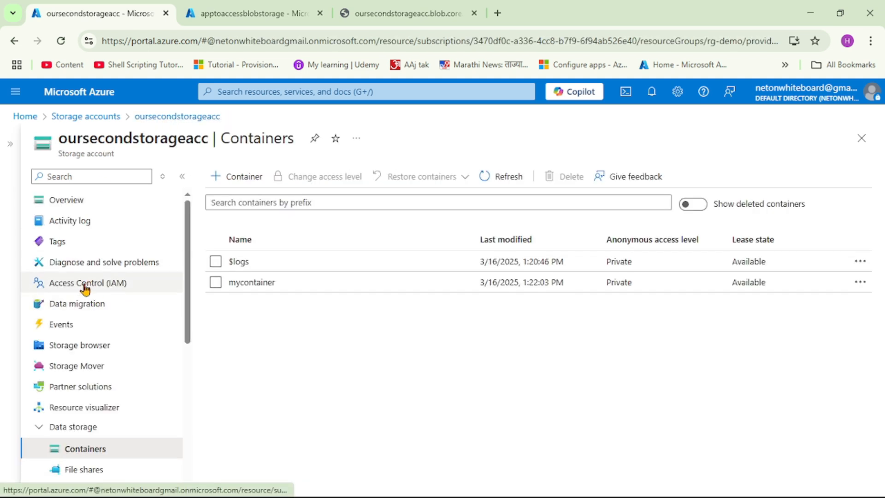
click(110, 288)
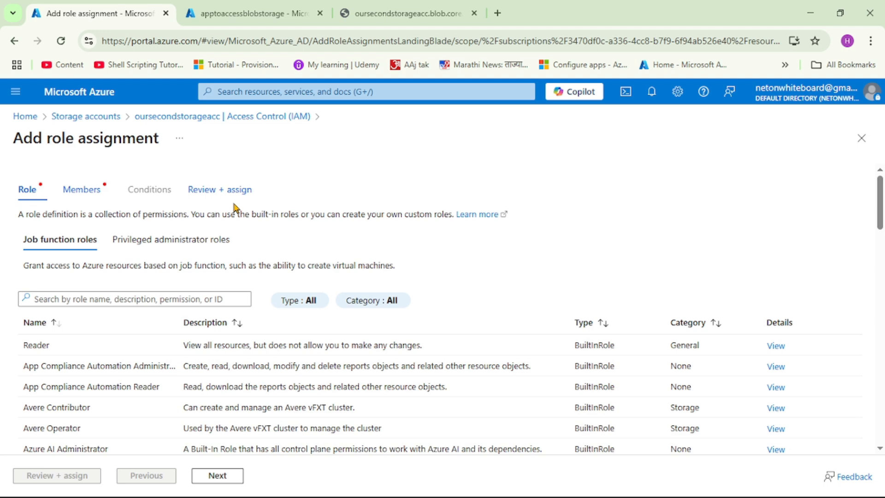
- Search the job function roles for "blob" and choose Storage Blob Data Contributor for the assignment
click(138, 300)
text(blob)
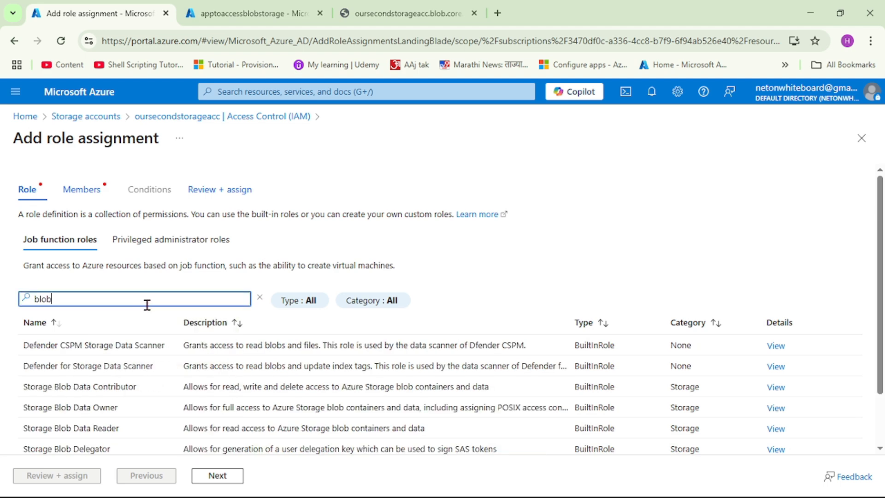
scroll(146, 306, down, 2)
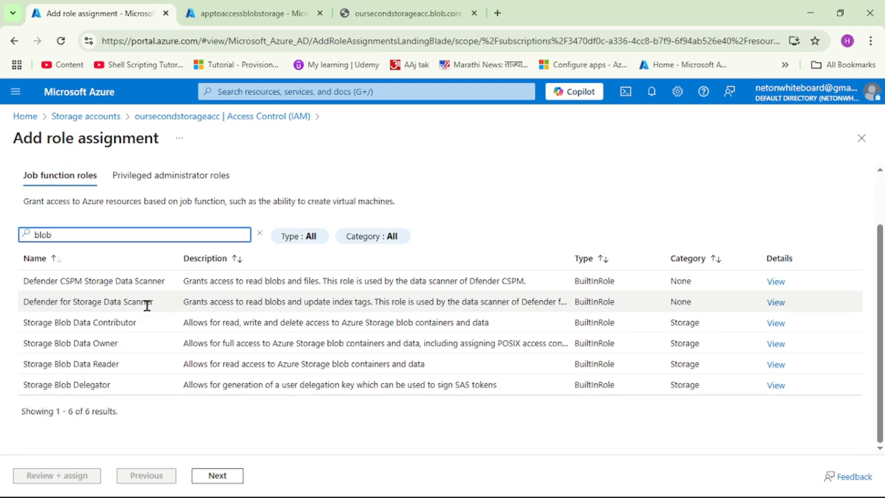
drag(138, 323, 20, 332)
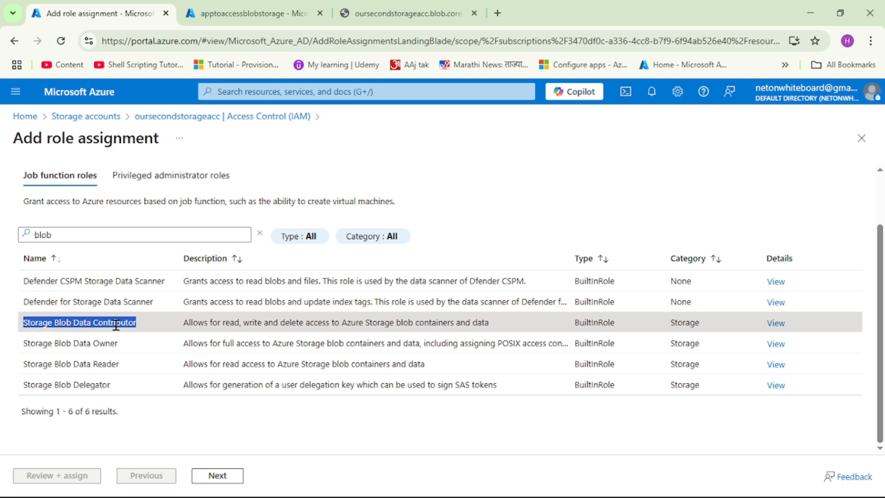
click(154, 326)
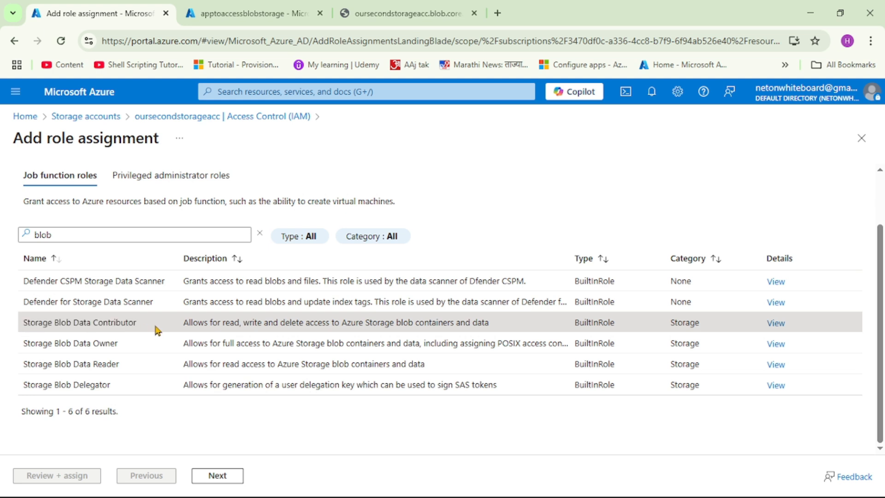
click(217, 478)
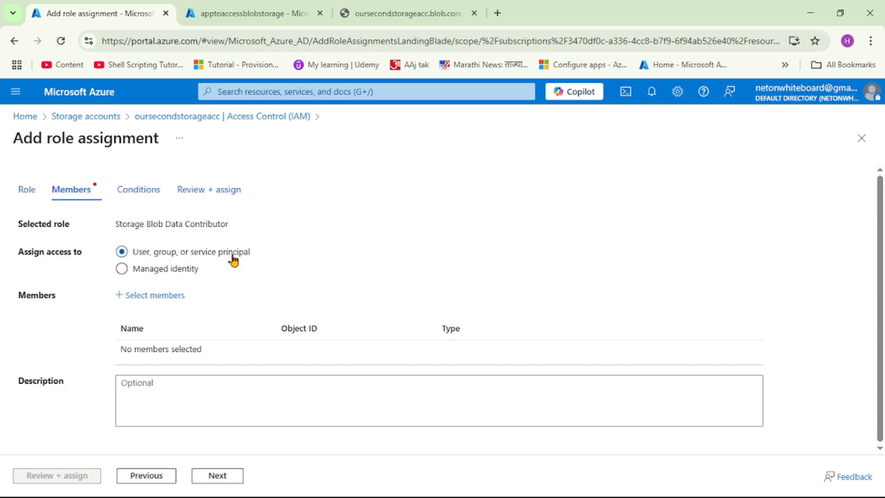
- Add the apptoaccessblobstorage application as the member and complete the Storage Blob Data Contributor role assignment
click(162, 296)
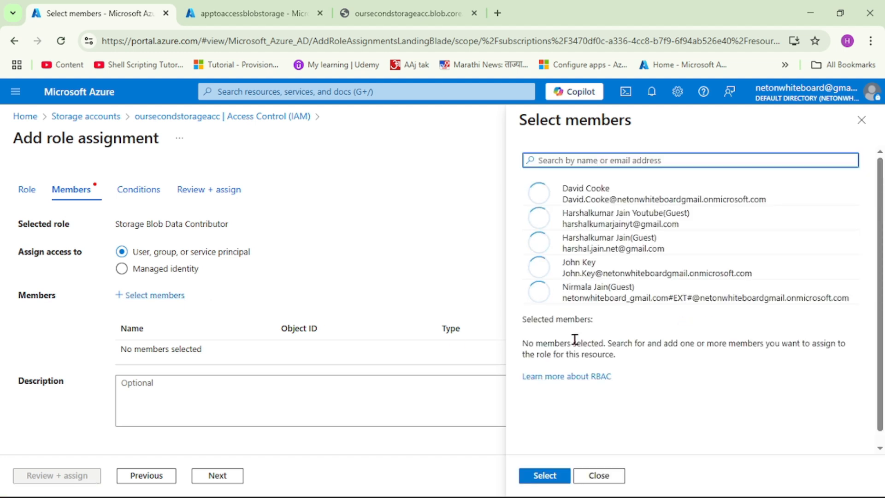
text(a)
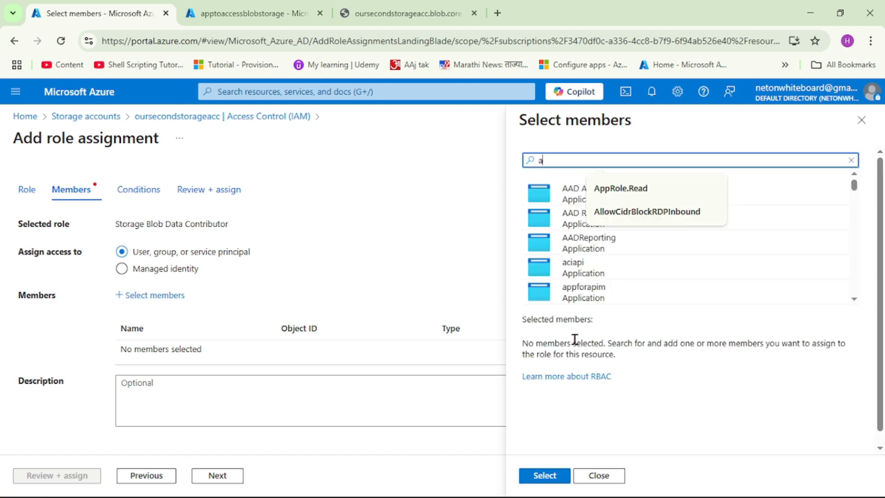
text(ppto)
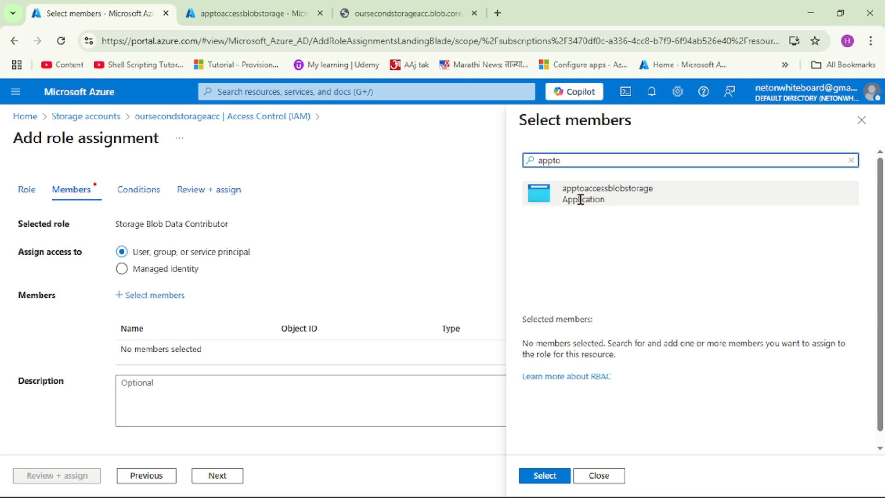
click(607, 202)
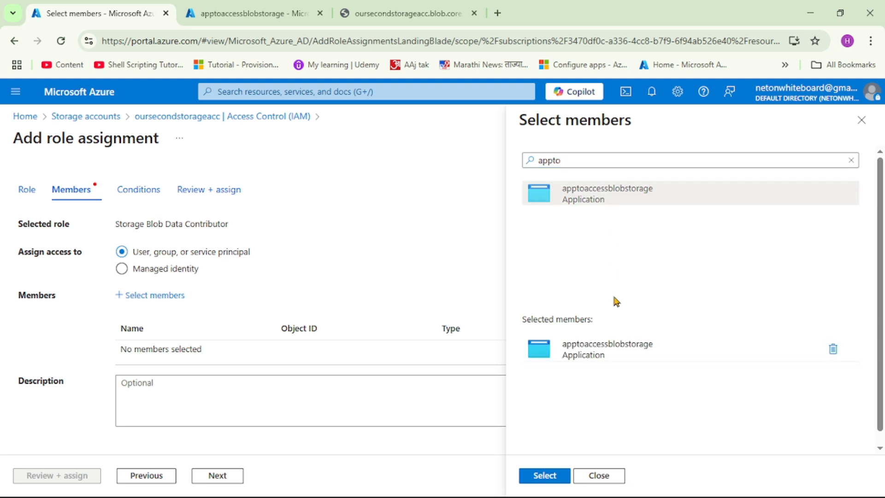
click(542, 475)
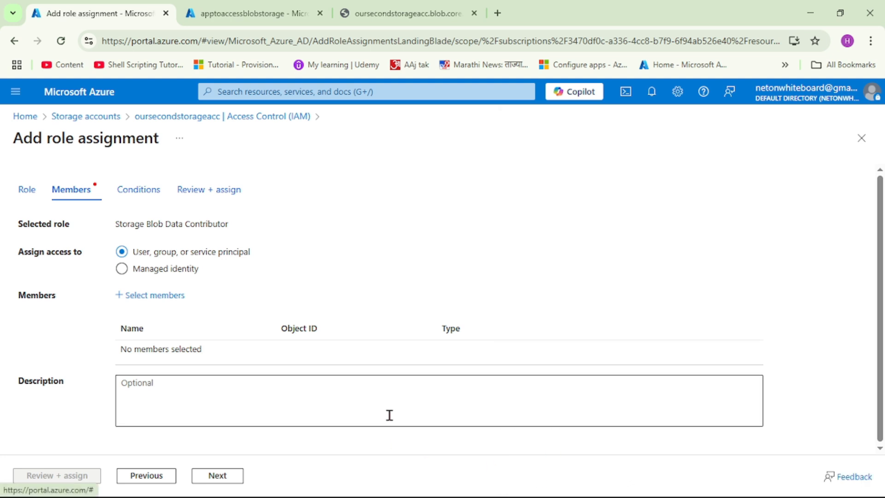
click(60, 475)
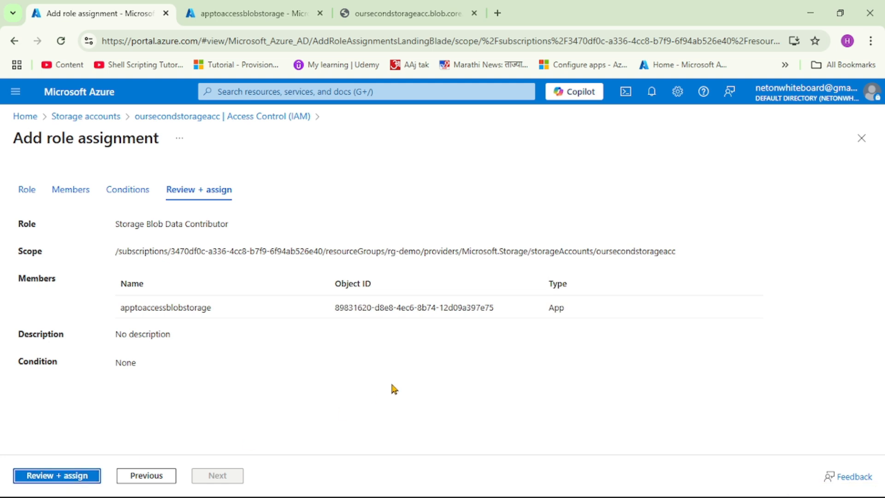
click(72, 477)
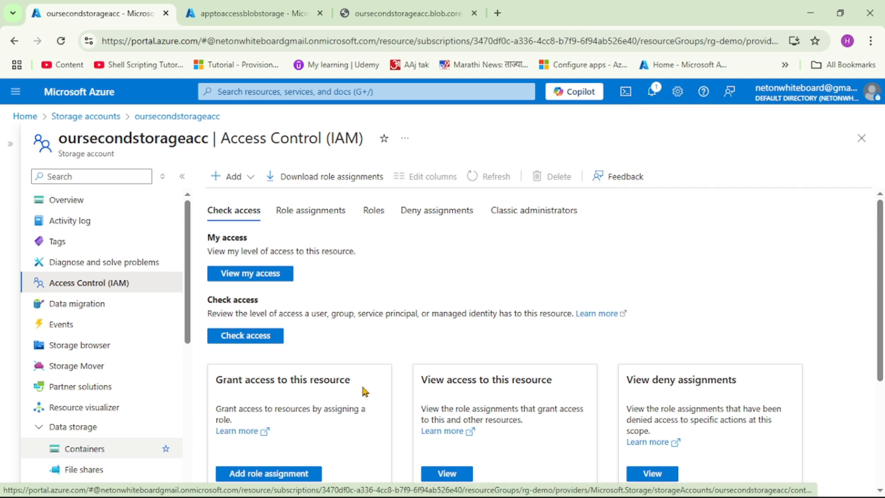
- Open mycontainer in oursecondstorageacc and copy the URL of the HelloWorld.txt blob
click(84, 450)
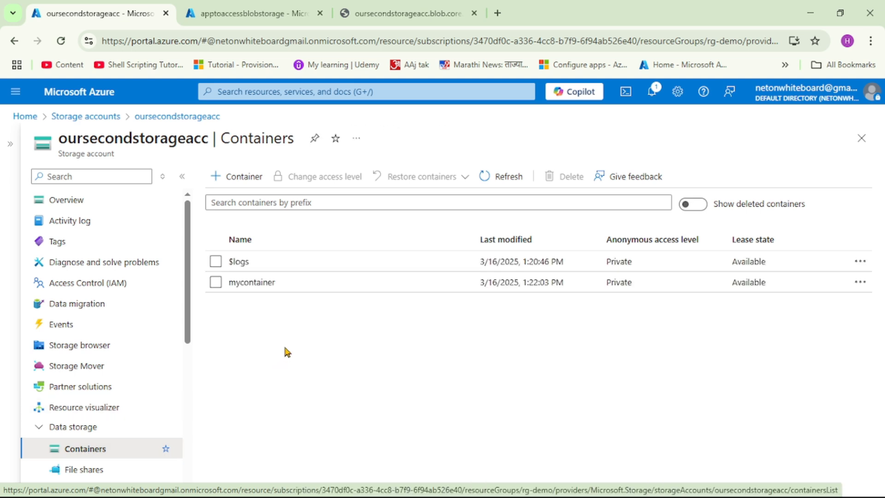
click(256, 284)
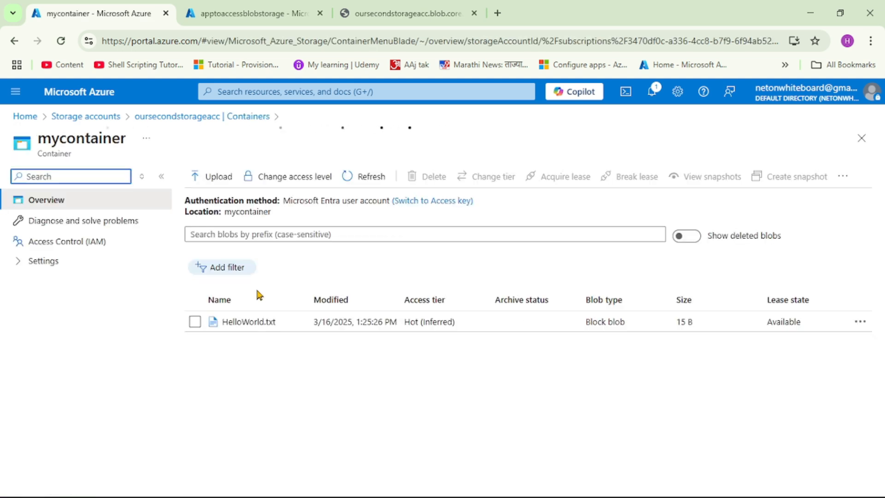
click(249, 322)
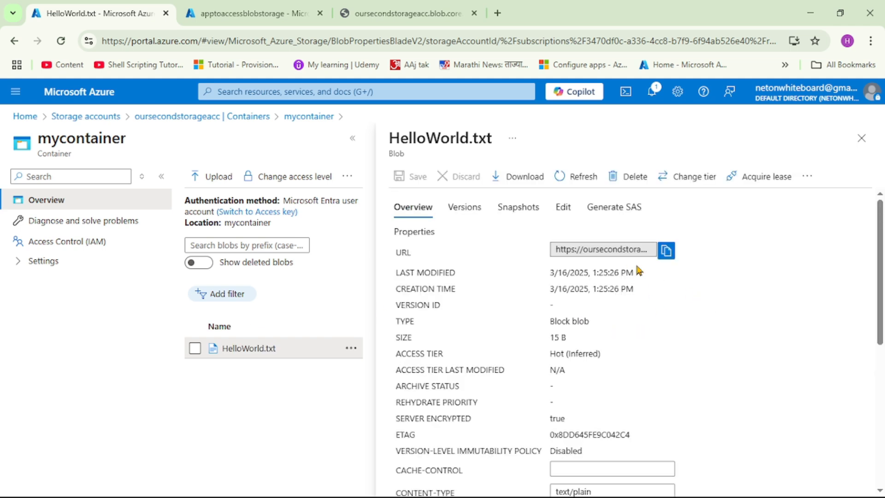
click(674, 256)
- Switch to Postman, send a GET request to the copied HelloWorld.txt blob URL, and examine the response body
click(489, 487)
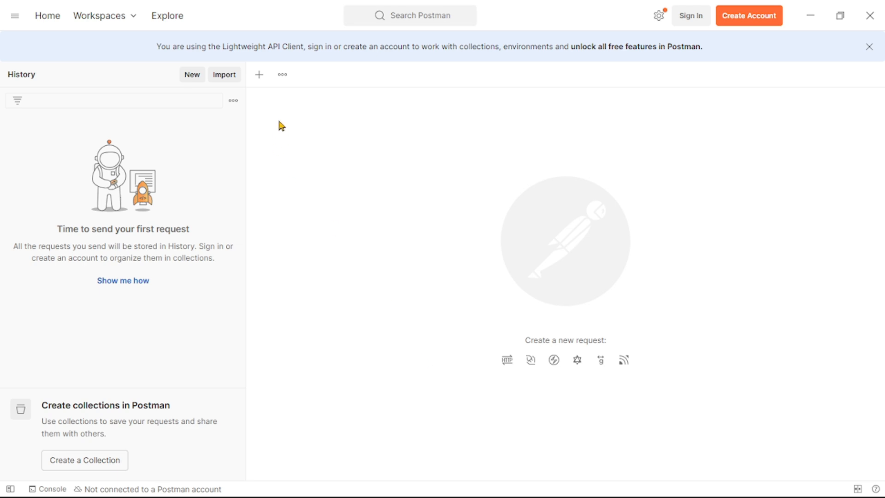
click(259, 81)
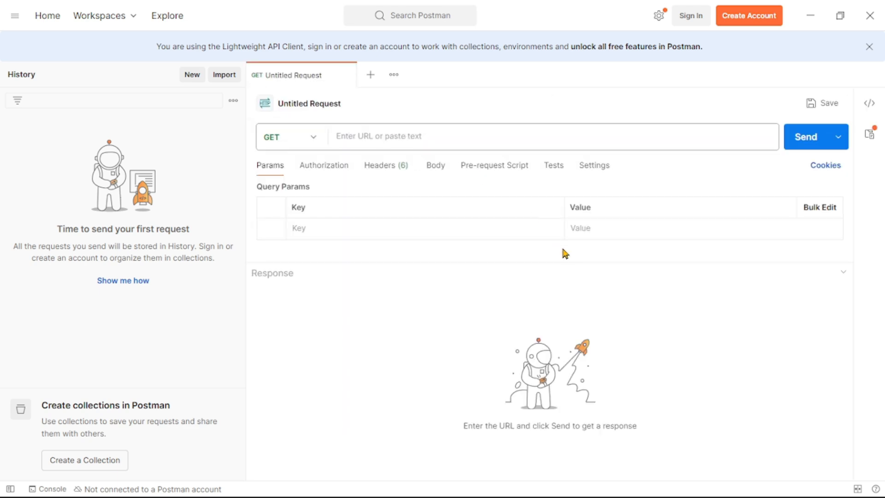
key(ctrl+v)
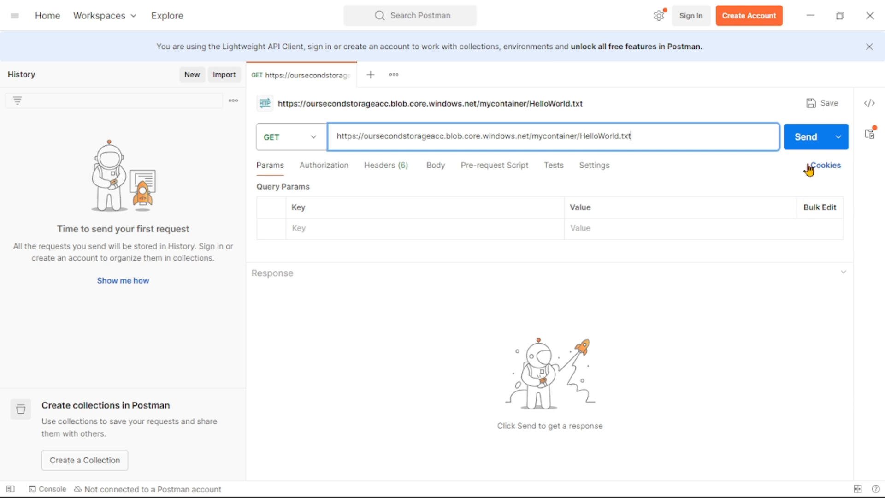
click(810, 147)
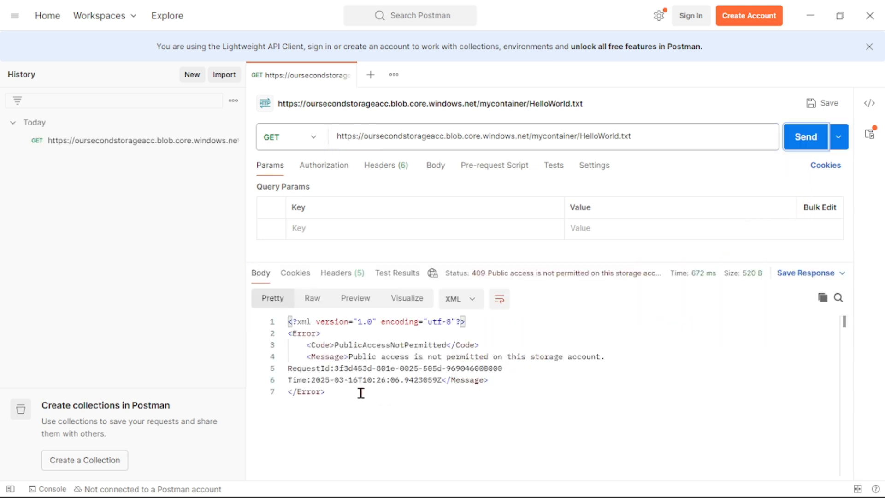
drag(361, 394, 290, 326)
click(358, 368)
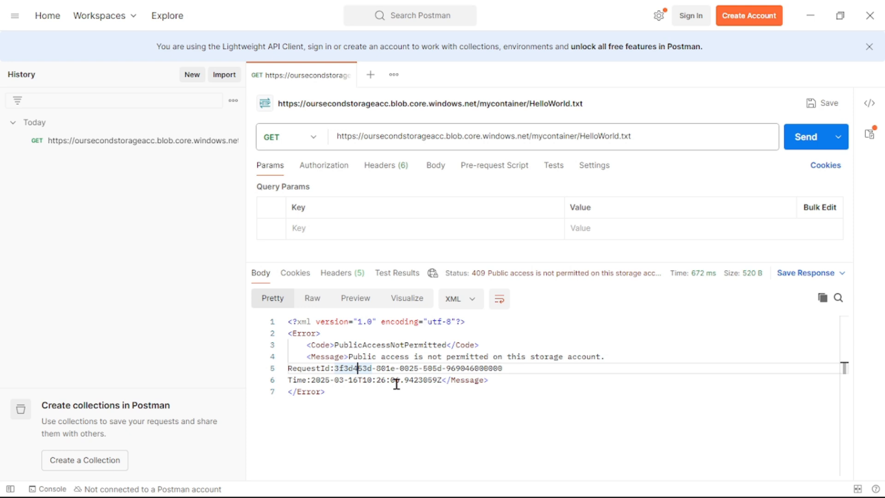
- Create a second GET request with the login.microsoftonline.com oauth2/token URL containing the tenant ID
click(371, 75)
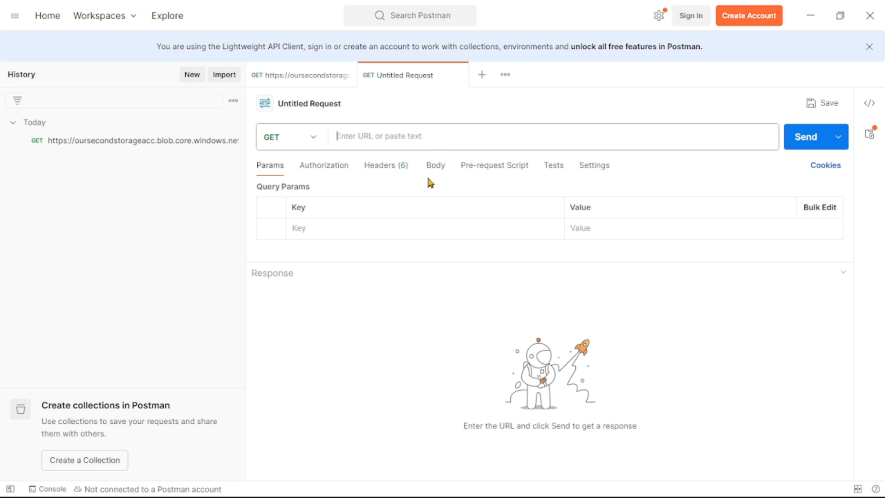
key(ctrl+v)
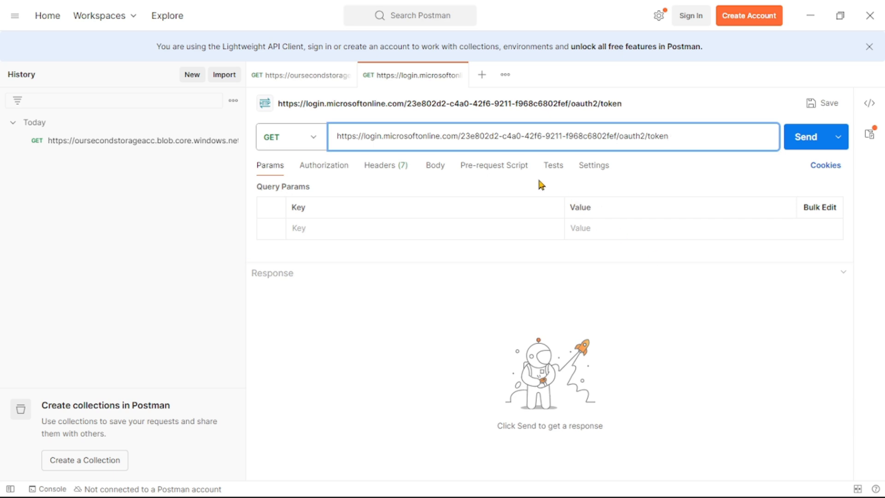
click(460, 135)
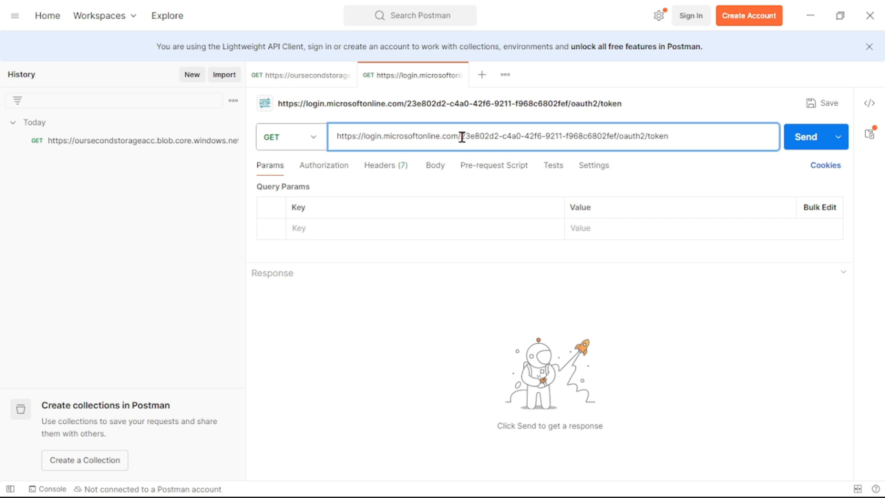
shift+click(616, 136)
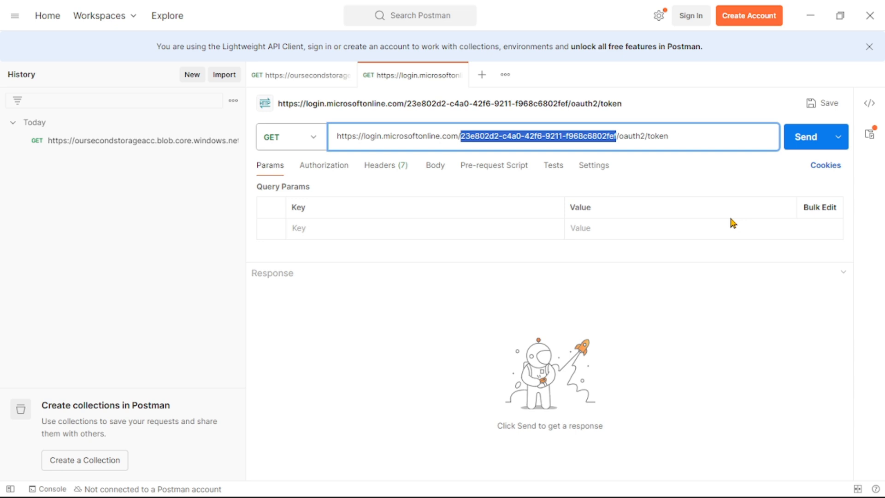
click(699, 131)
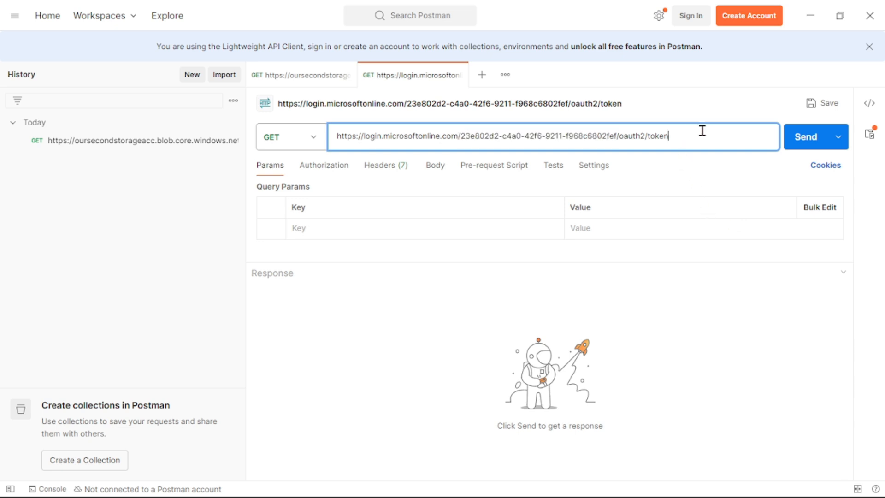
- Set the authorization type of the login.microsoftonline.com token request to OAuth 2.0
click(328, 170)
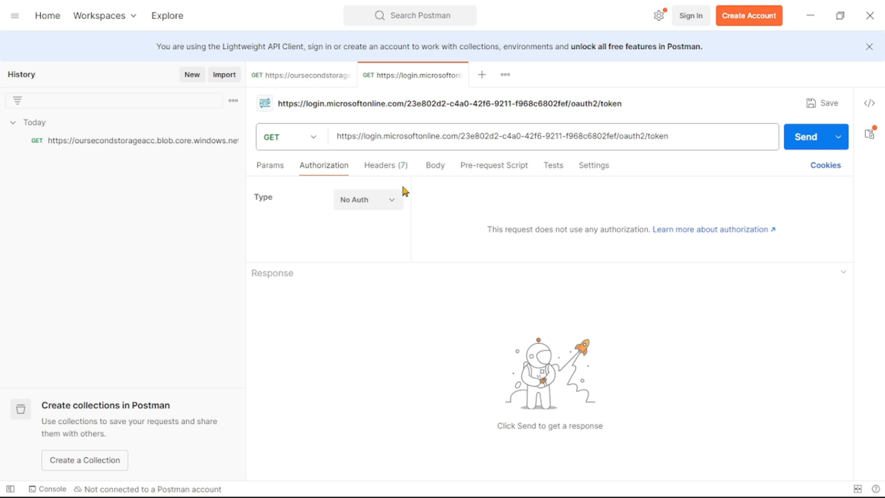
click(292, 76)
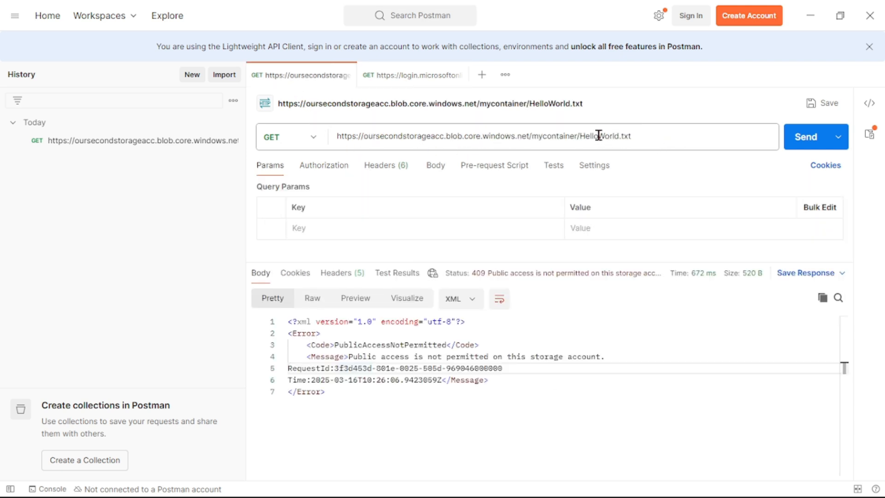
click(415, 79)
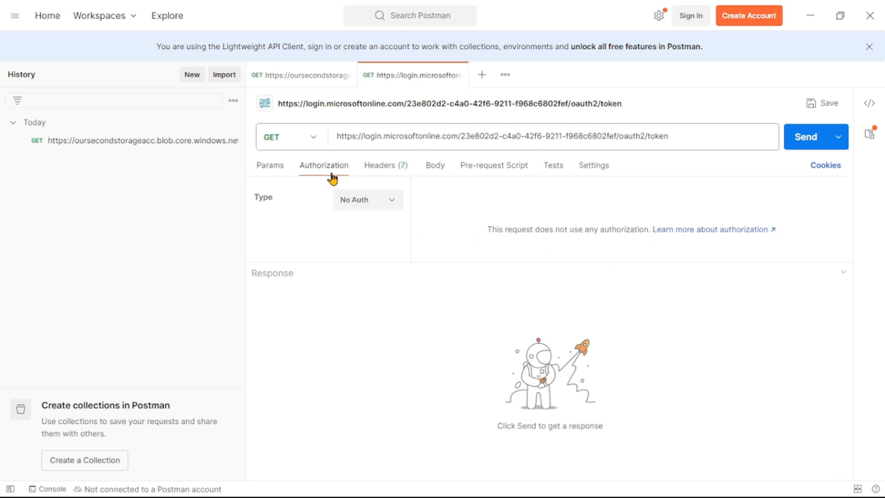
click(392, 202)
click(372, 373)
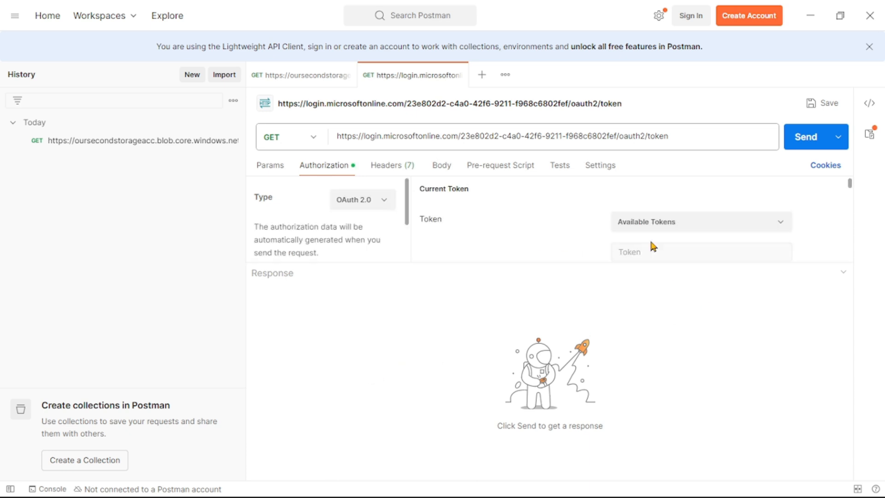
- Copy the token request's full URL into the Access Token URL of the new token configuration
drag(532, 259, 577, 429)
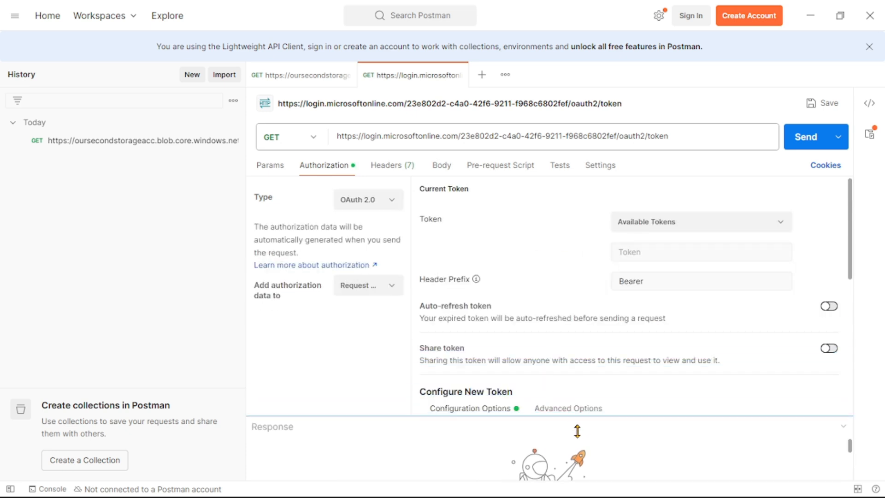
scroll(582, 267, down, 5)
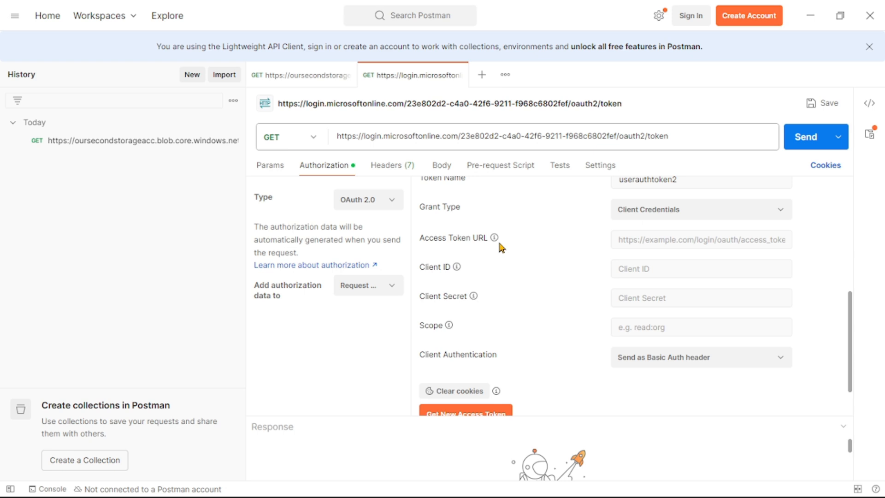
drag(681, 135, 314, 136)
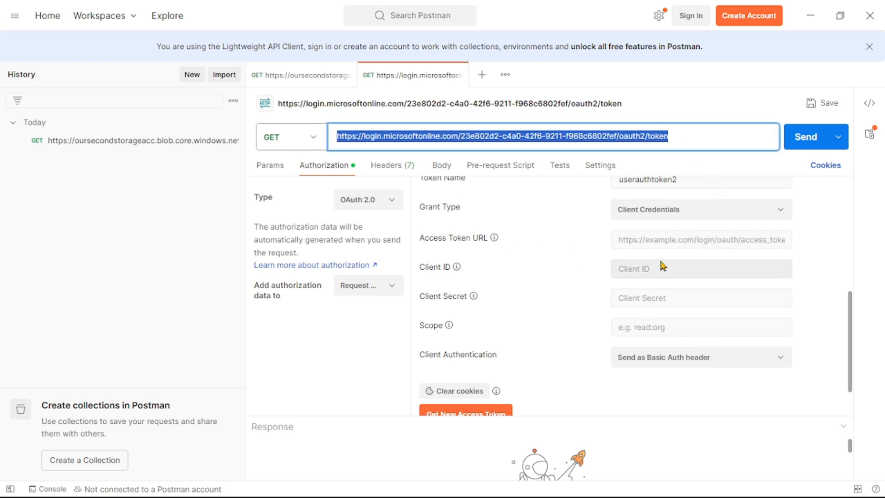
click(658, 239)
key(ctrl+v)
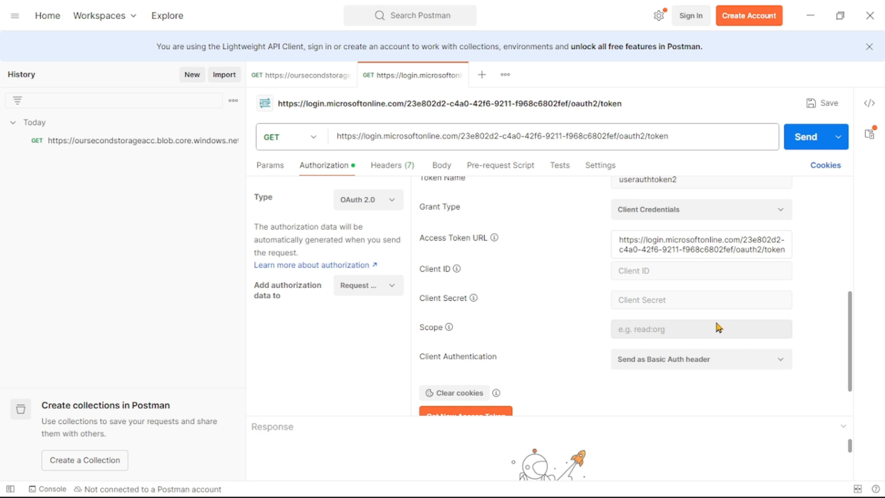
- Copy the client ID from the Notepad notes for the new token's Client ID and return to Postman
click(658, 272)
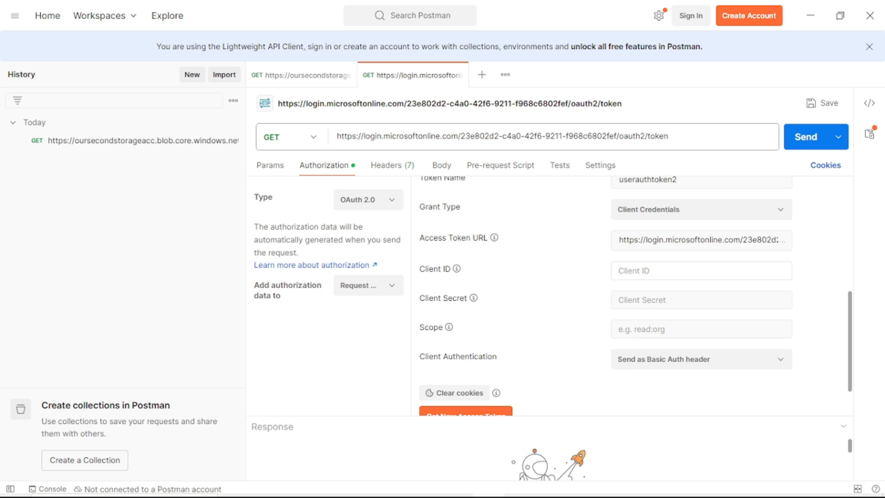
click(309, 489)
double_click(618, 131)
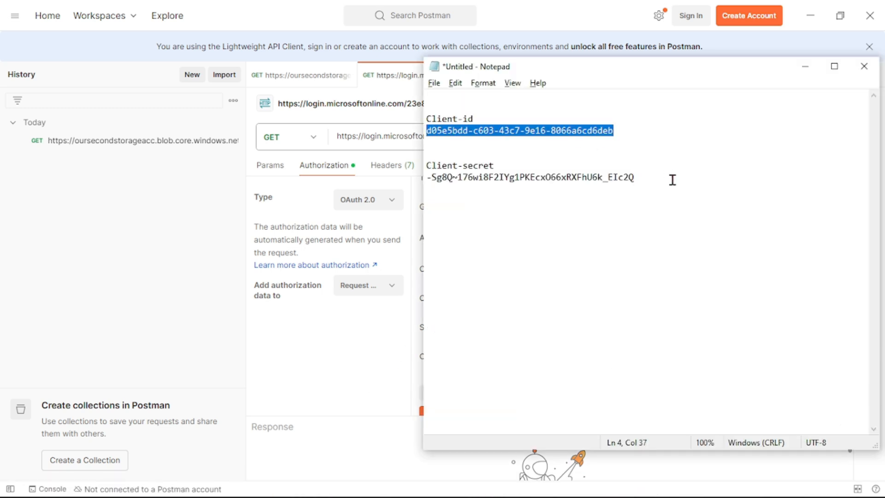
key(alt+Tab)
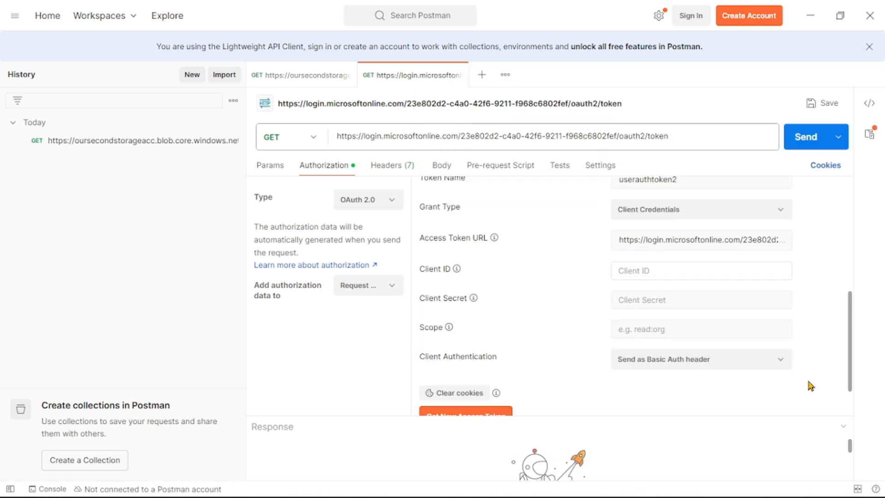
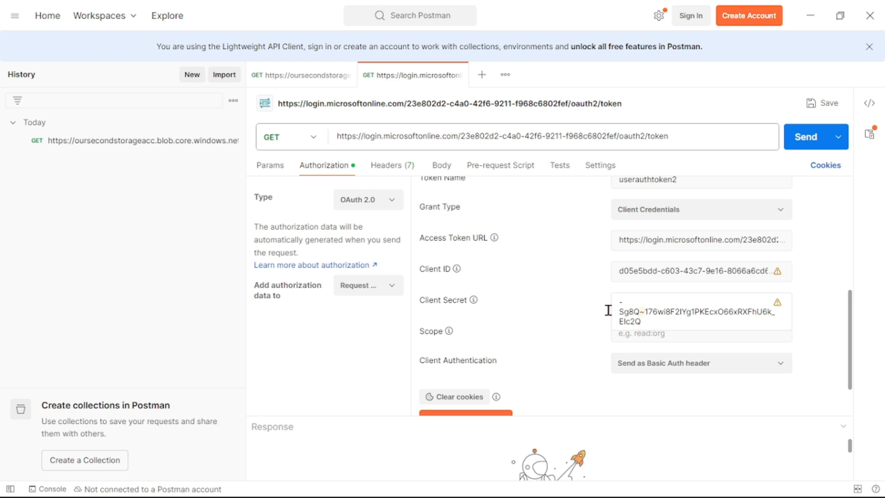
scroll(554, 302, up, 2)
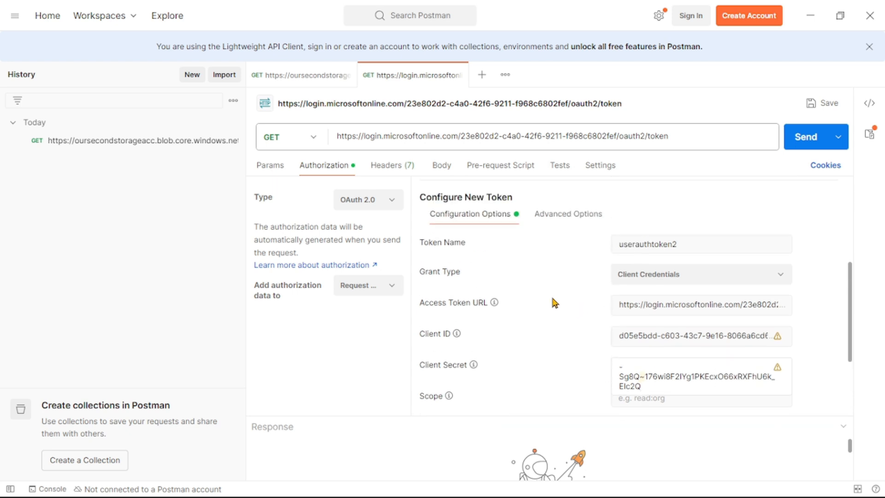
click(572, 218)
click(661, 247)
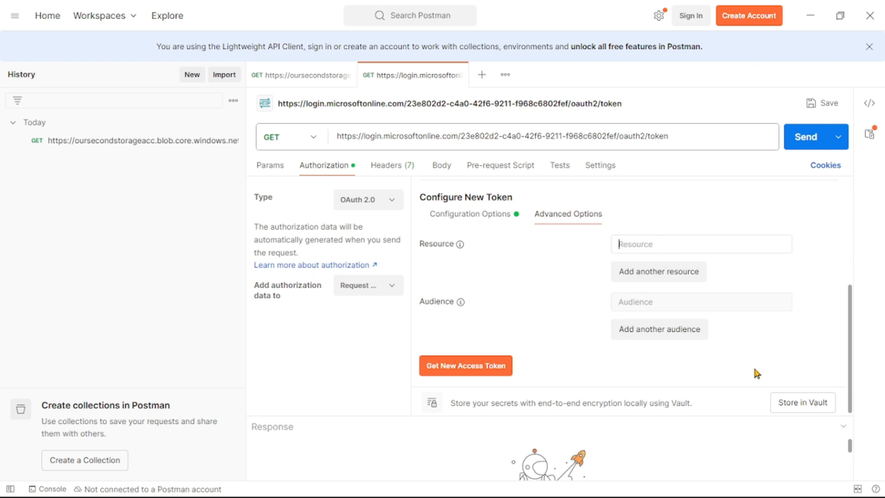
text(https://storage.azure.com)
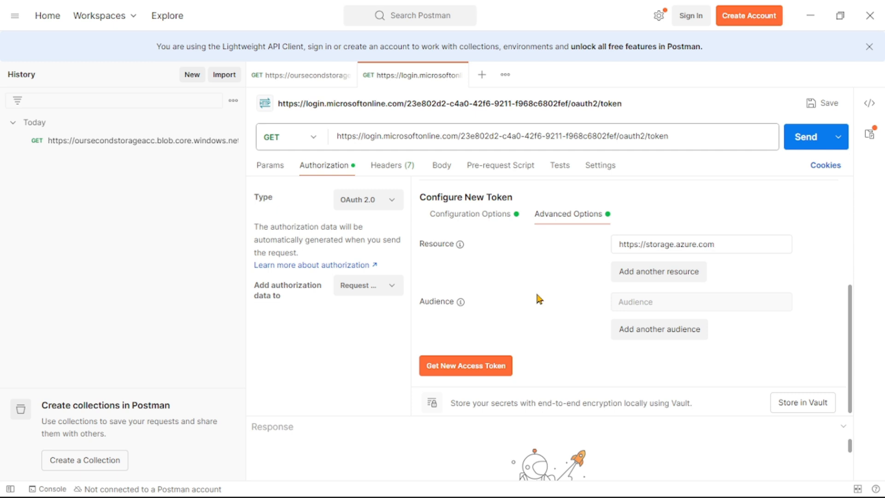
scroll(538, 296, down, 1)
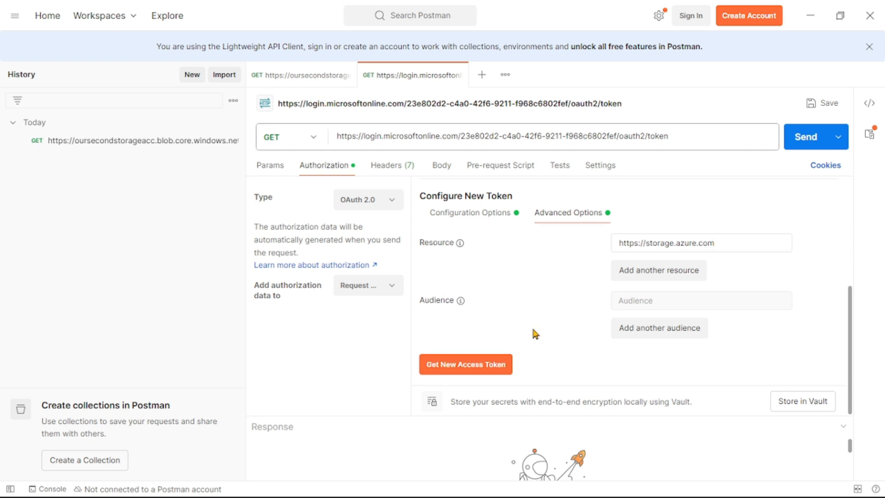
click(480, 369)
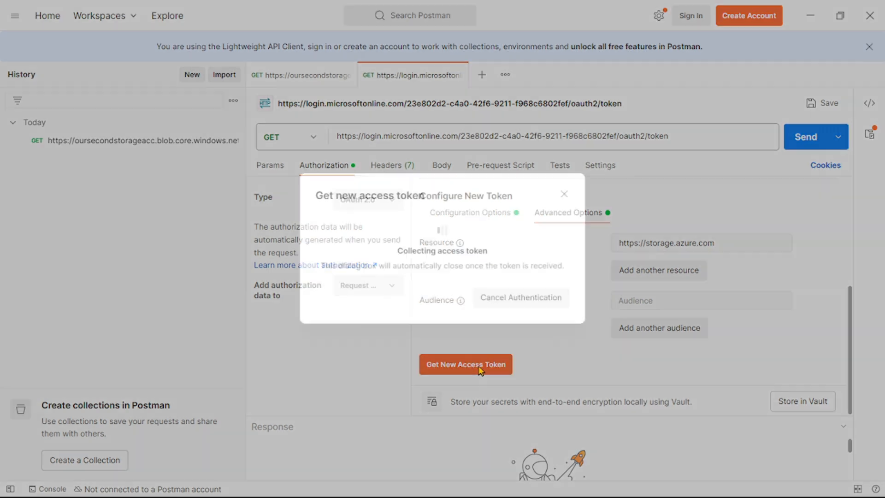
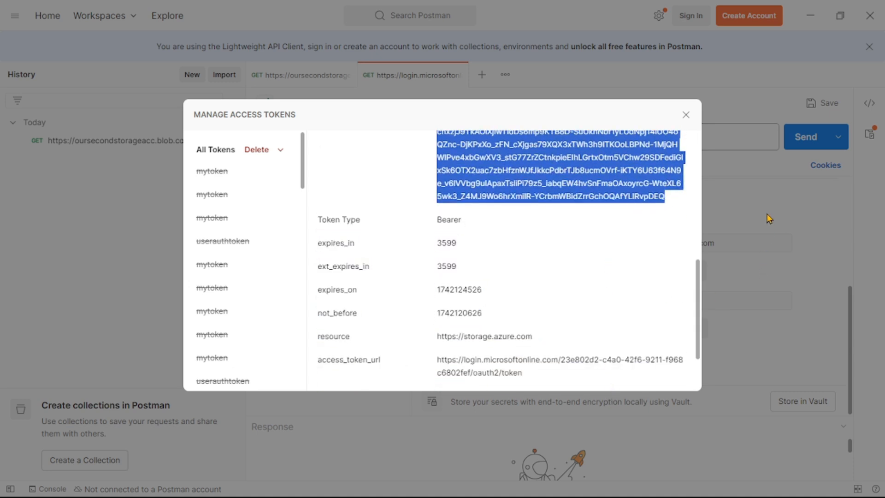
- Close the token details, switch the HelloWorld.txt request's authorization to Bearer Token, and replace the token with the copied access token
click(686, 116)
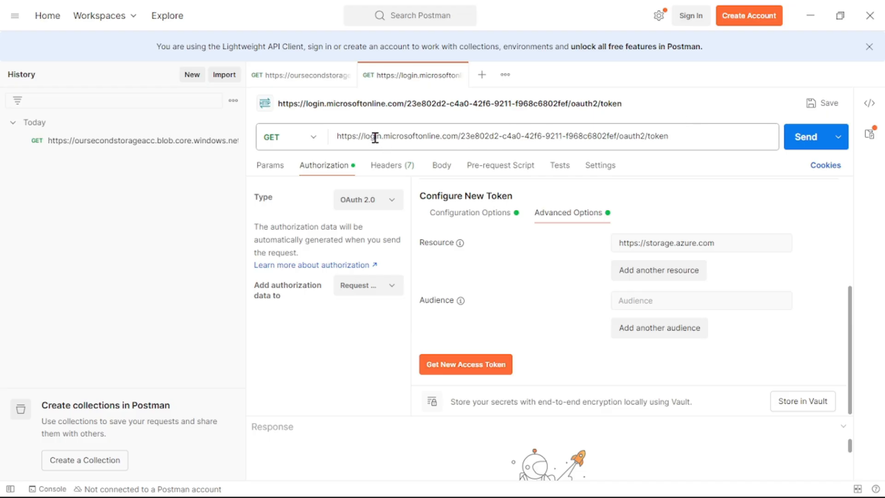
click(297, 77)
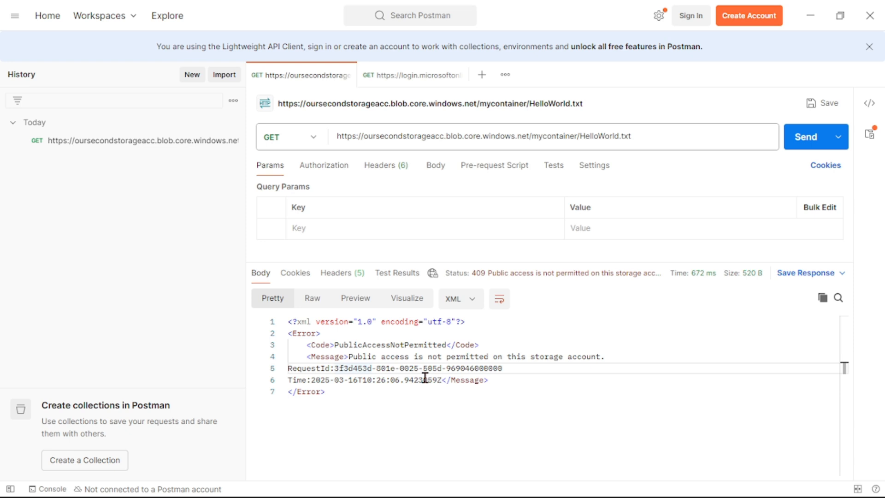
click(329, 169)
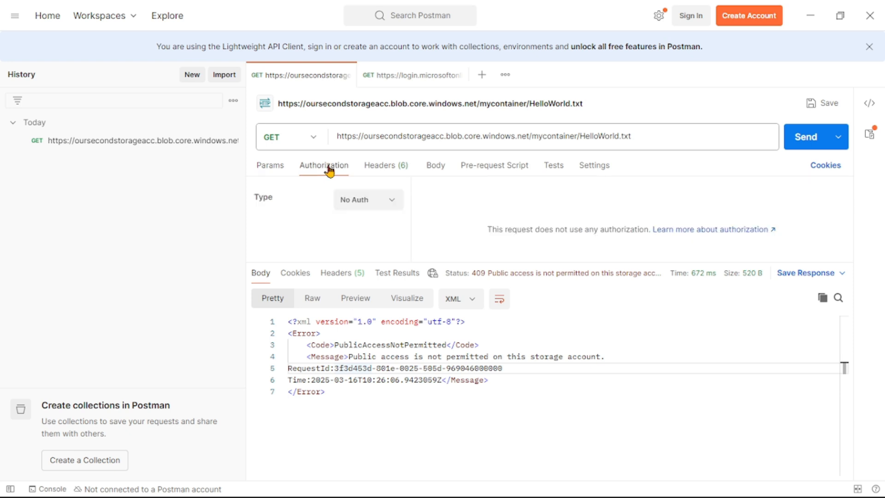
click(397, 207)
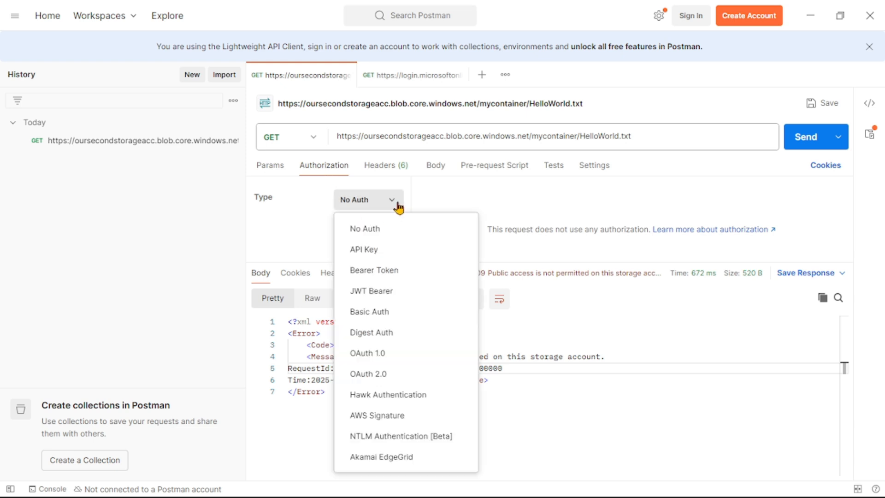
click(371, 272)
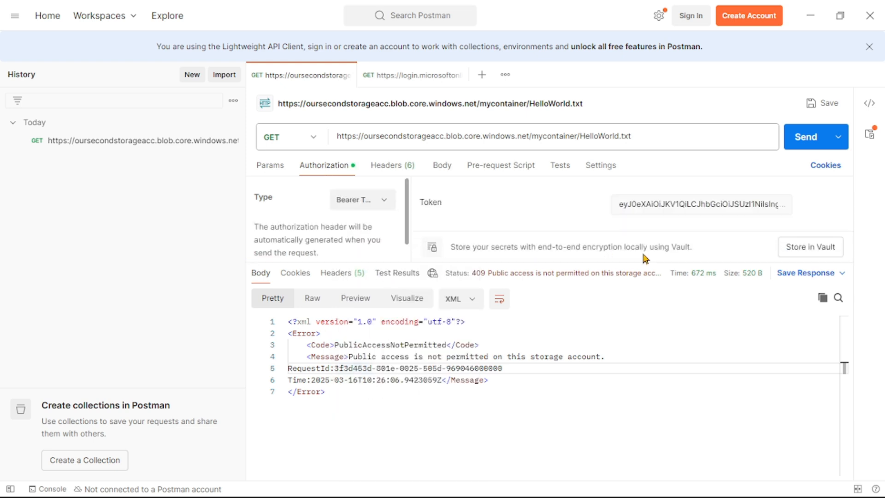
click(661, 203)
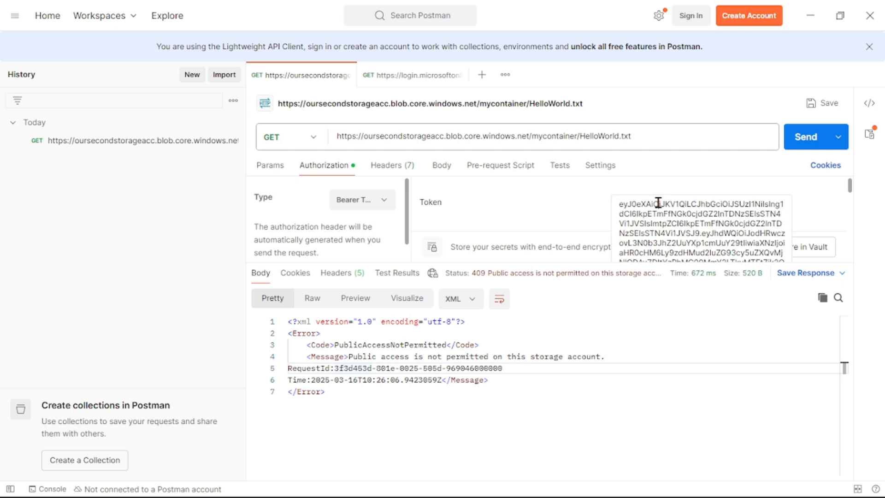
key(ctrl+a)
key(ctrl+c)
key(BackSpace)
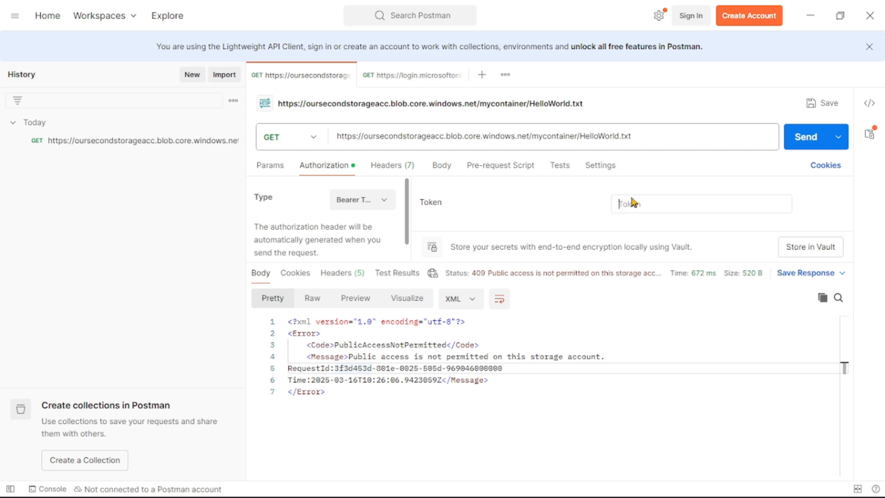
key(ctrl+v)
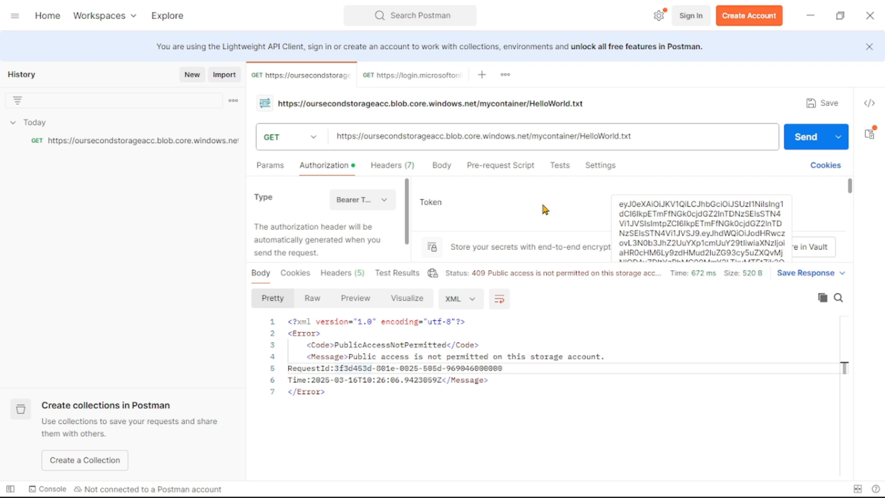
- Add an x-ms-version header with the value 2025-05-05 to the HelloWorld.txt request
click(395, 169)
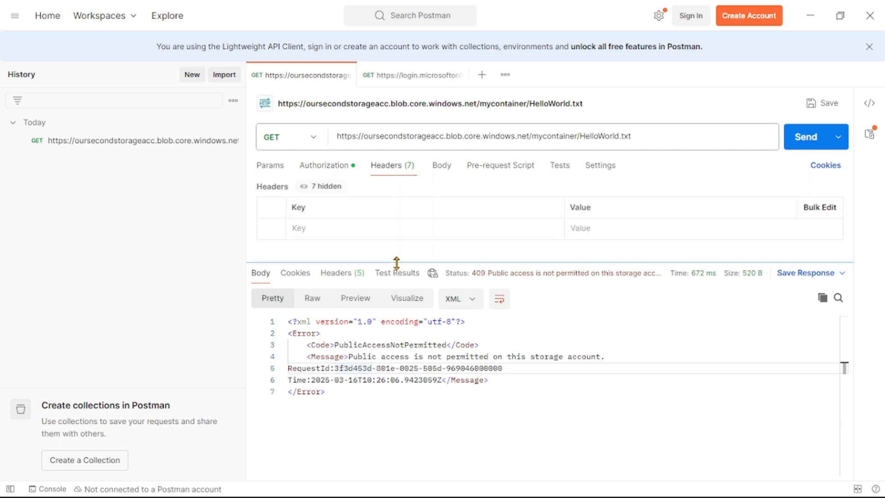
drag(395, 262, 395, 300)
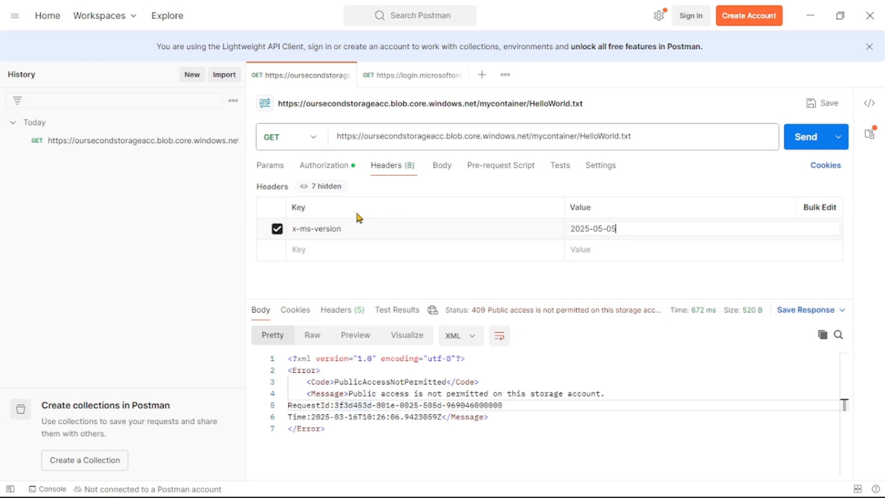
- Copy the x-ms-version header key and search Google for it in Chrome
drag(358, 230, 289, 222)
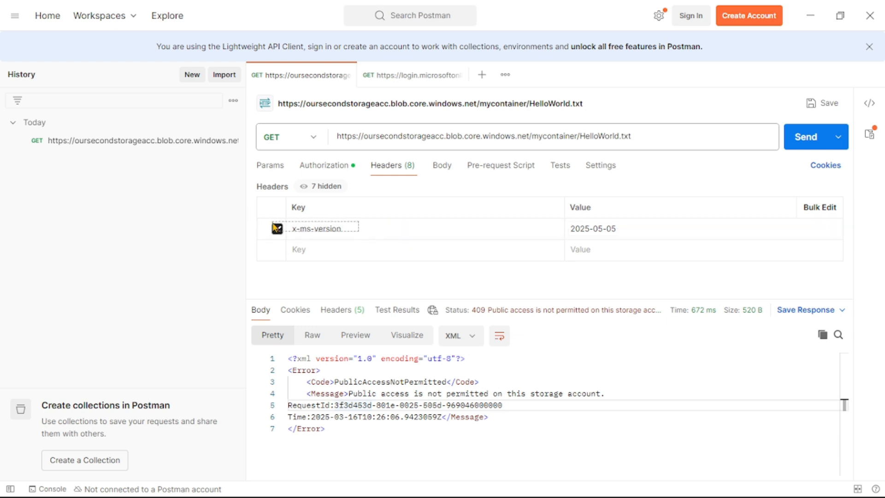
triple_click(318, 233)
key(ctrl+c)
key(alt+Tab)
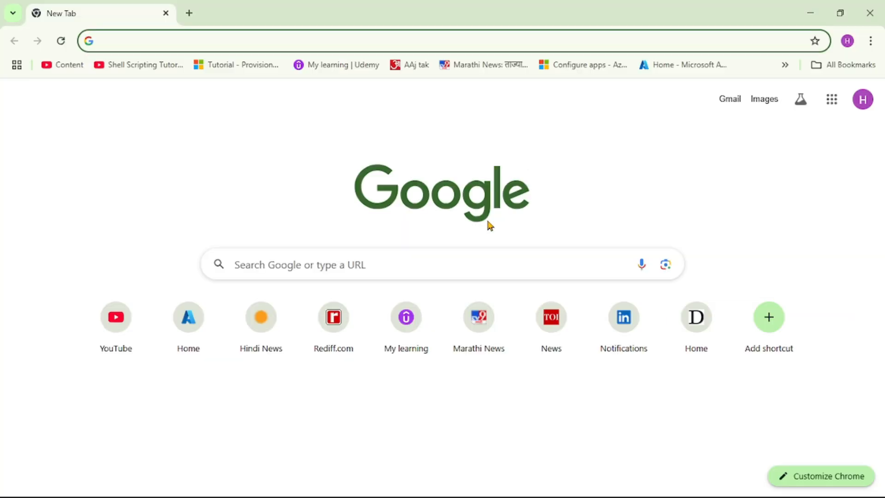
key(ctrl+v)
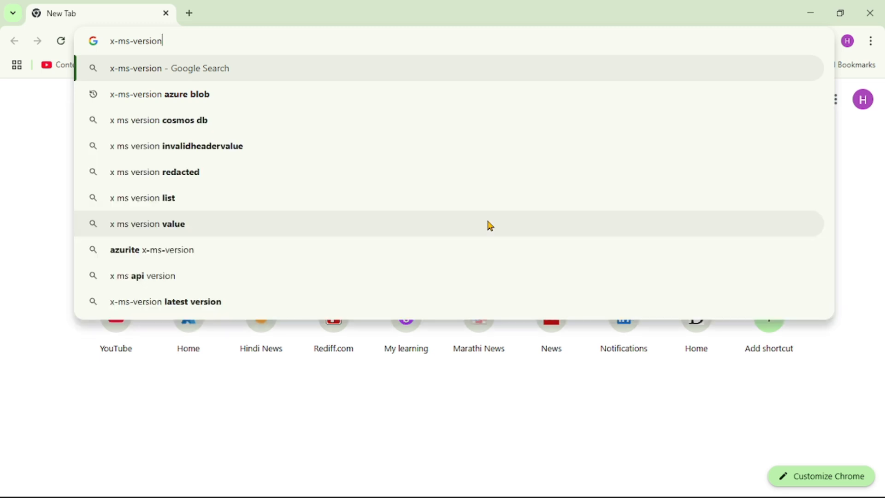
key(Return)
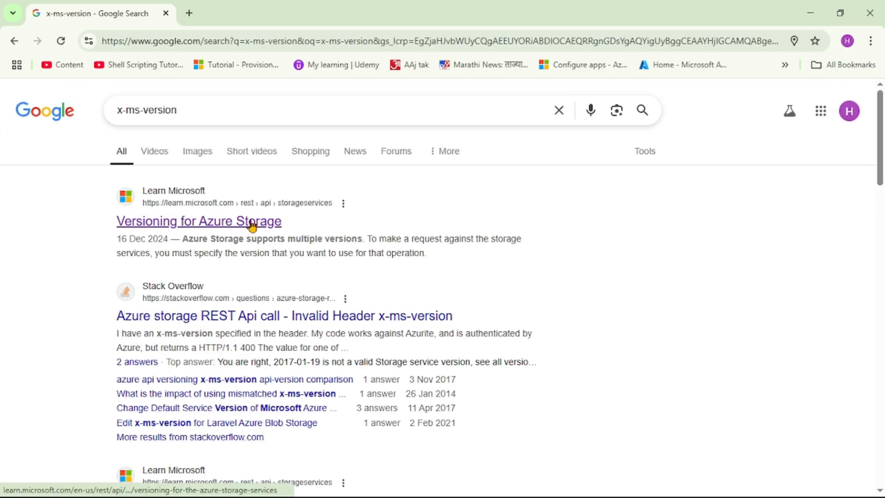
- Open the Versioning for Azure Storage article in a new tab and look up the current service version
right_click(252, 226)
click(270, 237)
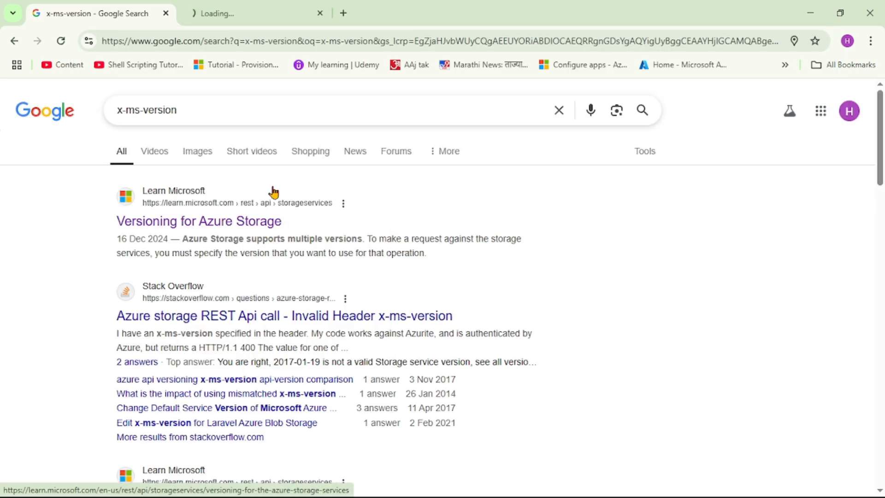
click(246, 8)
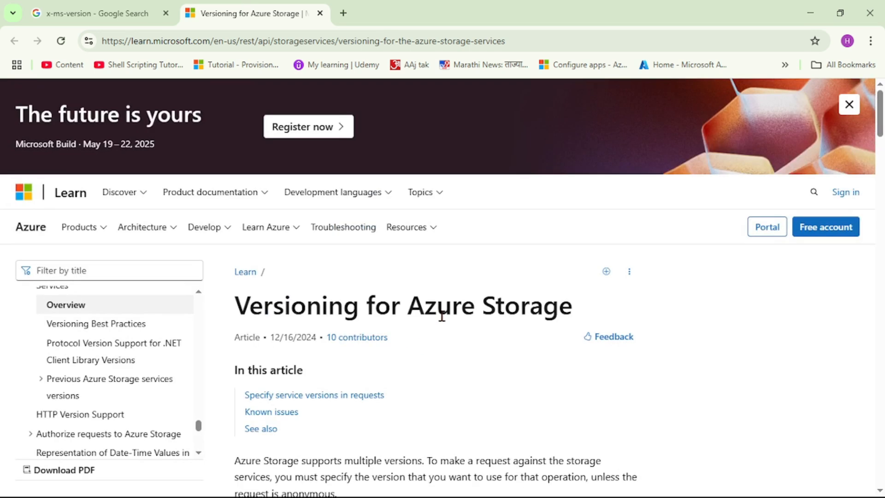
scroll(443, 318, down, 12)
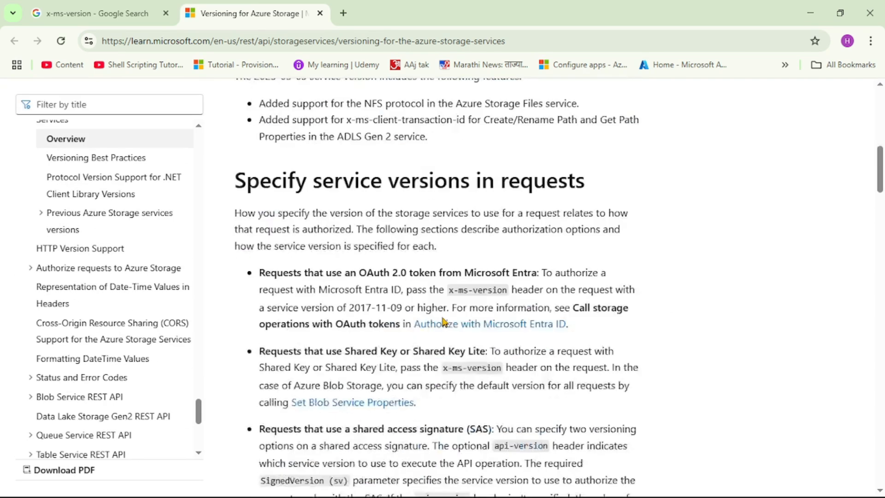
scroll(442, 318, down, 6)
scroll(443, 314, up, 13)
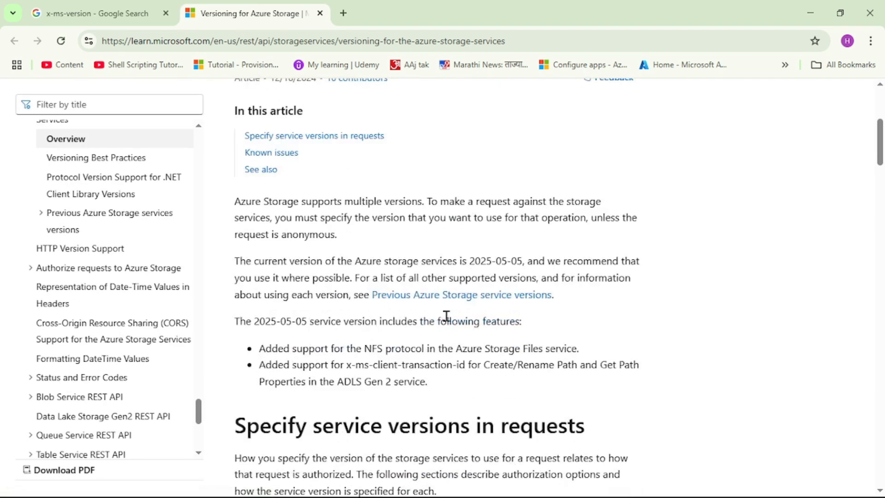
drag(238, 261, 522, 264)
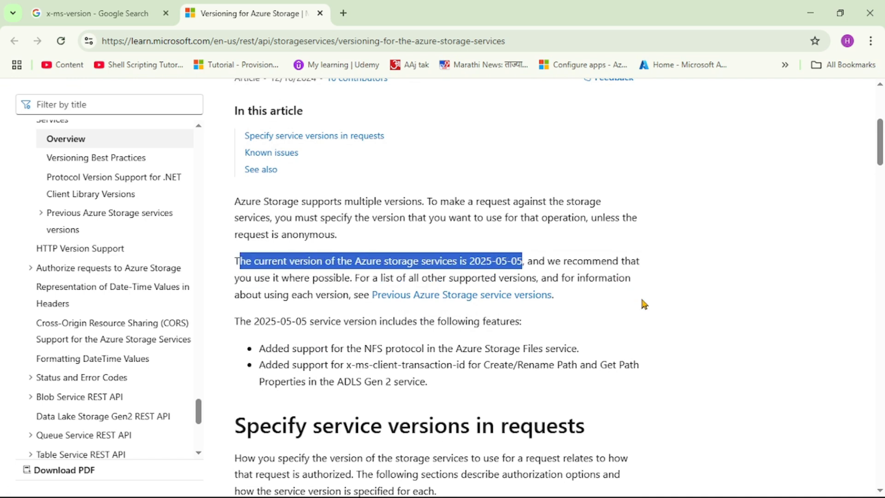
- Switch back to Postman, review the request's bearer token authorization, and send the GET request for HelloWorld.txt
mouse_move(568, 488)
click(502, 486)
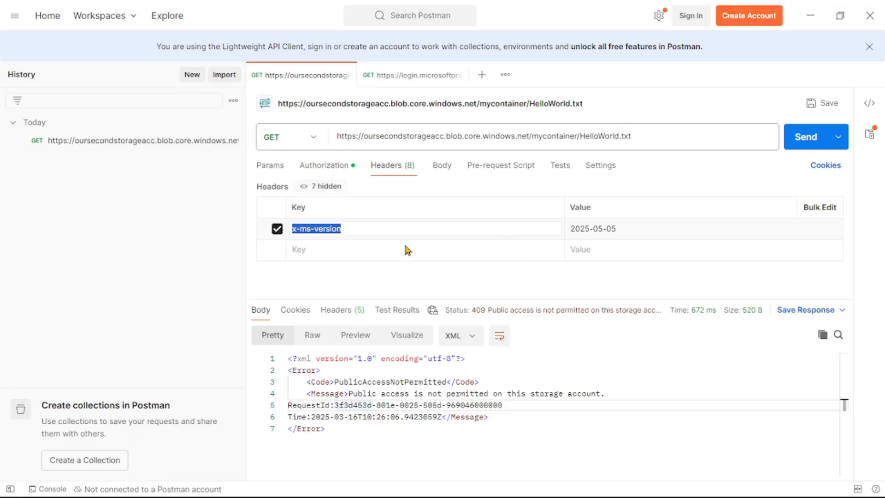
click(329, 167)
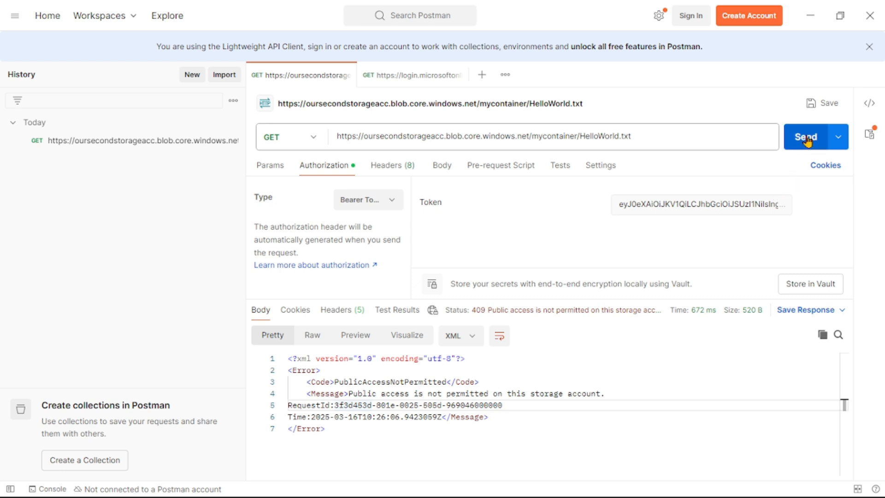
click(790, 139)
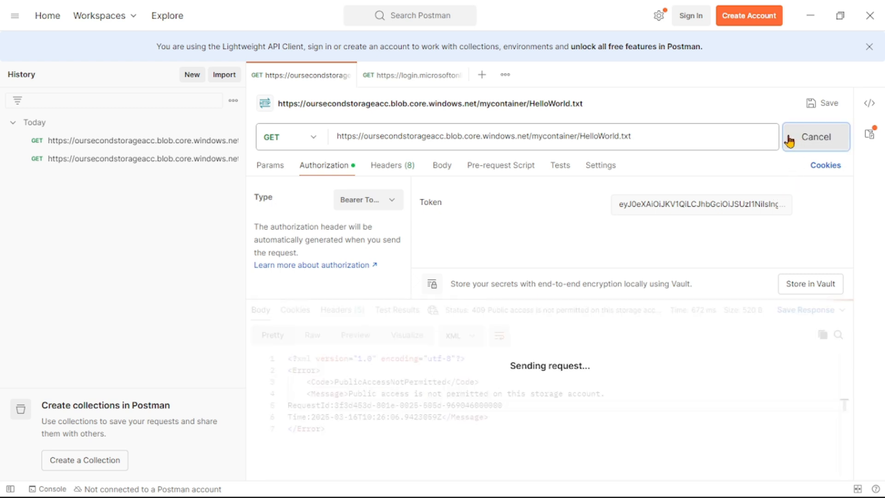